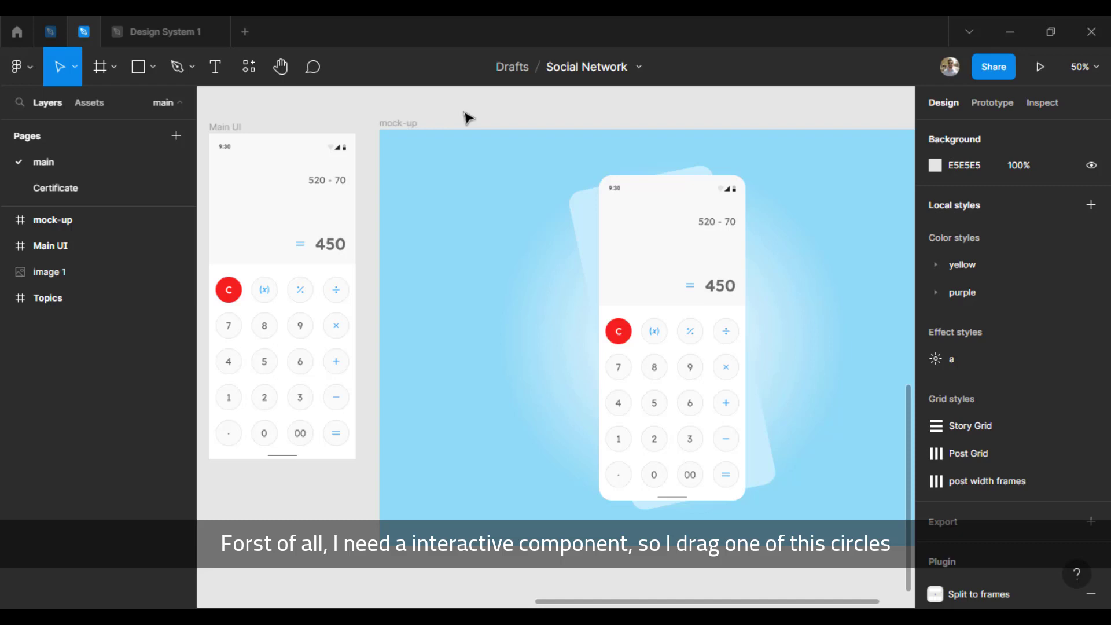
Step: Place a copy of the circle behind the 3 key on the empty canvas above the Main UI frame
{"action": "scroll", "coordinate": [446, 129], "scroll_direction": "left", "scroll_amount": 3}
{"action": "scroll", "coordinate": [446, 129], "scroll_direction": "up", "scroll_amount": 2}
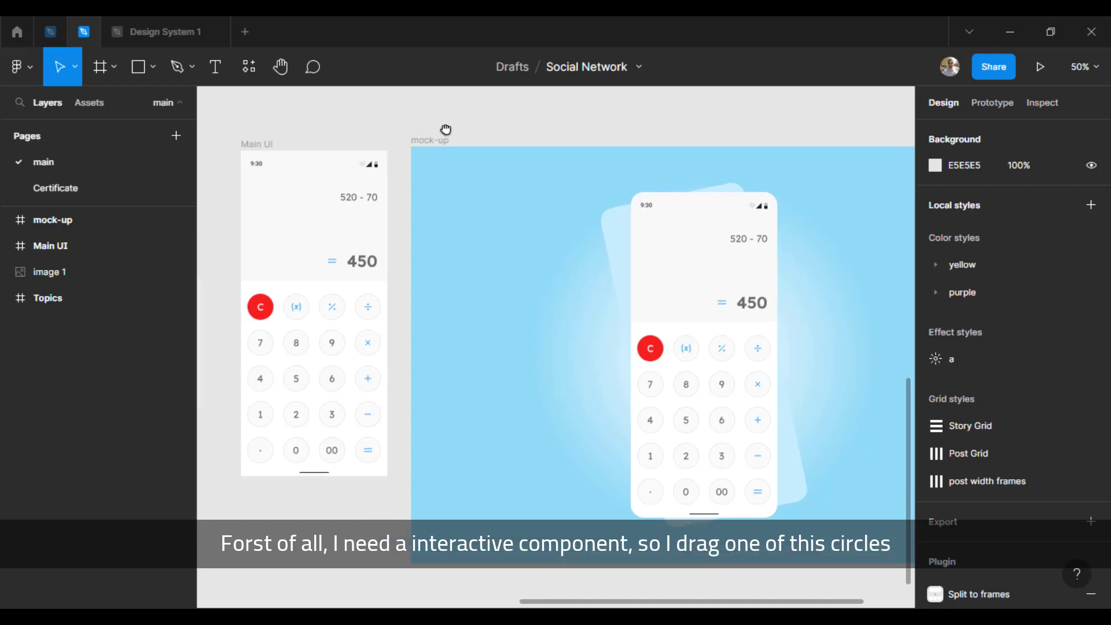
{"action": "left_click", "coordinate": [396, 432], "text": "ctrl"}
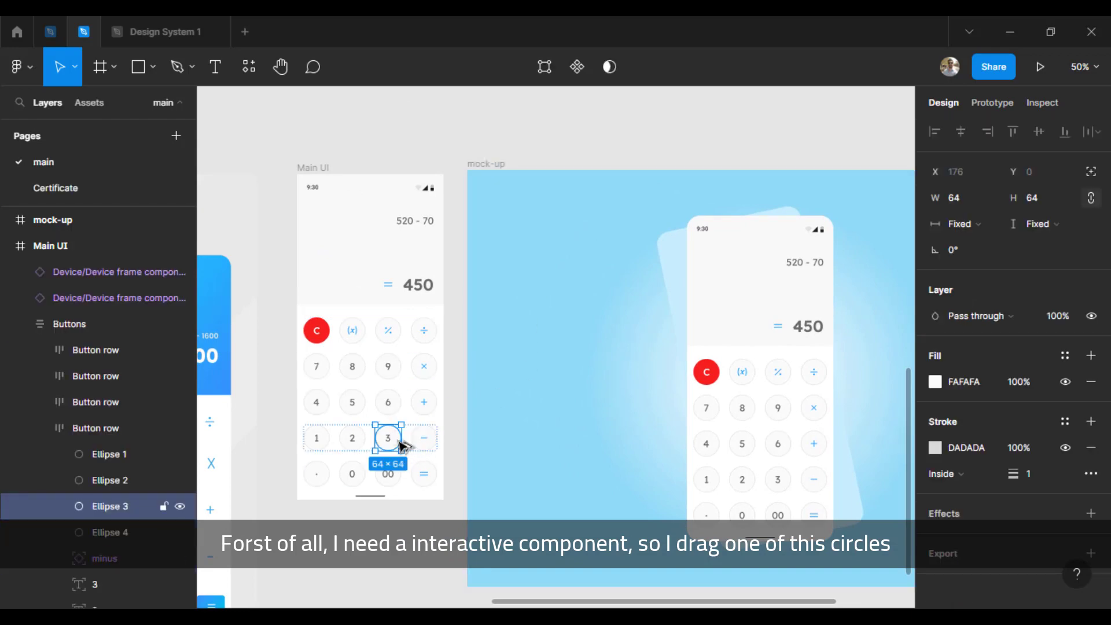
{"action": "left_click_drag", "start_coordinate": [403, 445], "coordinate": [572, 263]}
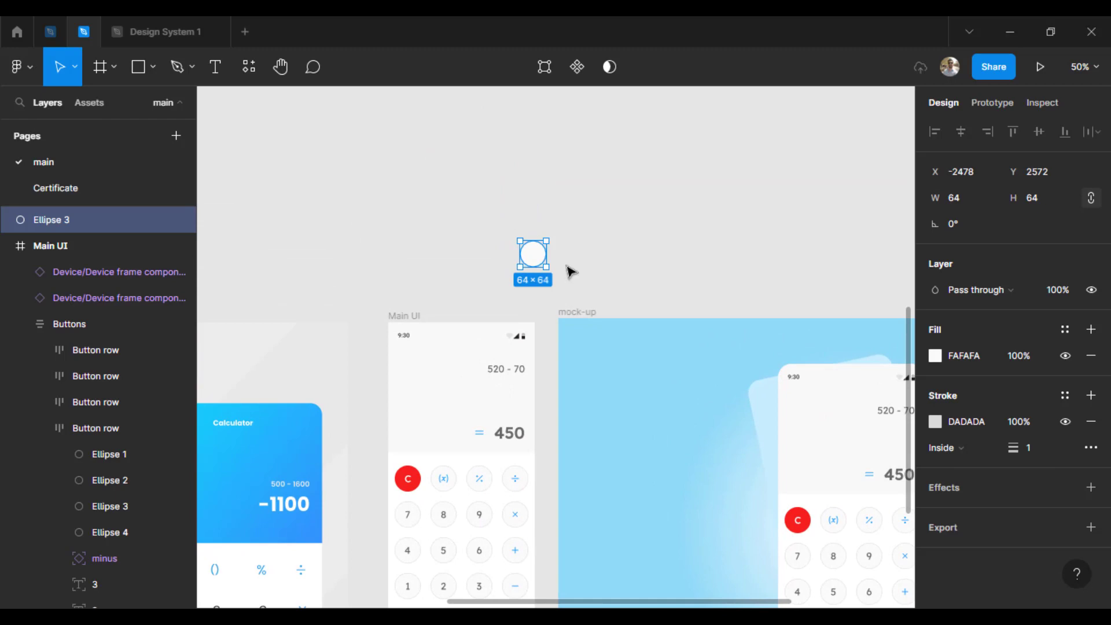
{"action": "key", "text": "shift+0"}
{"action": "left_click_drag", "start_coordinate": [588, 137], "coordinate": [624, 452]}
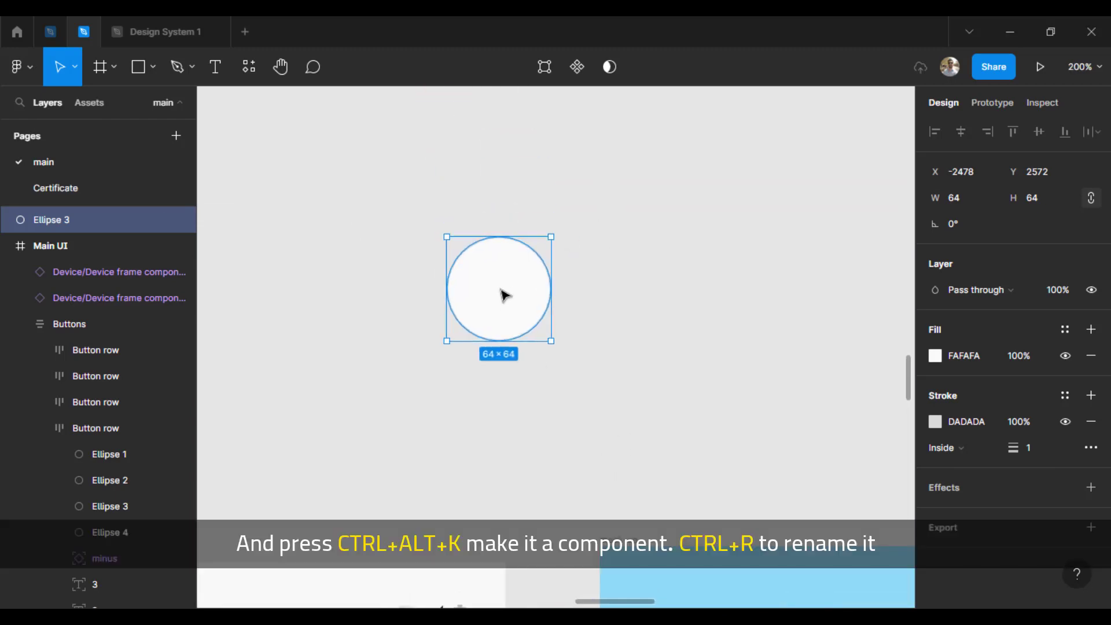
{"action": "left_click_drag", "start_coordinate": [502, 284], "coordinate": [439, 287]}
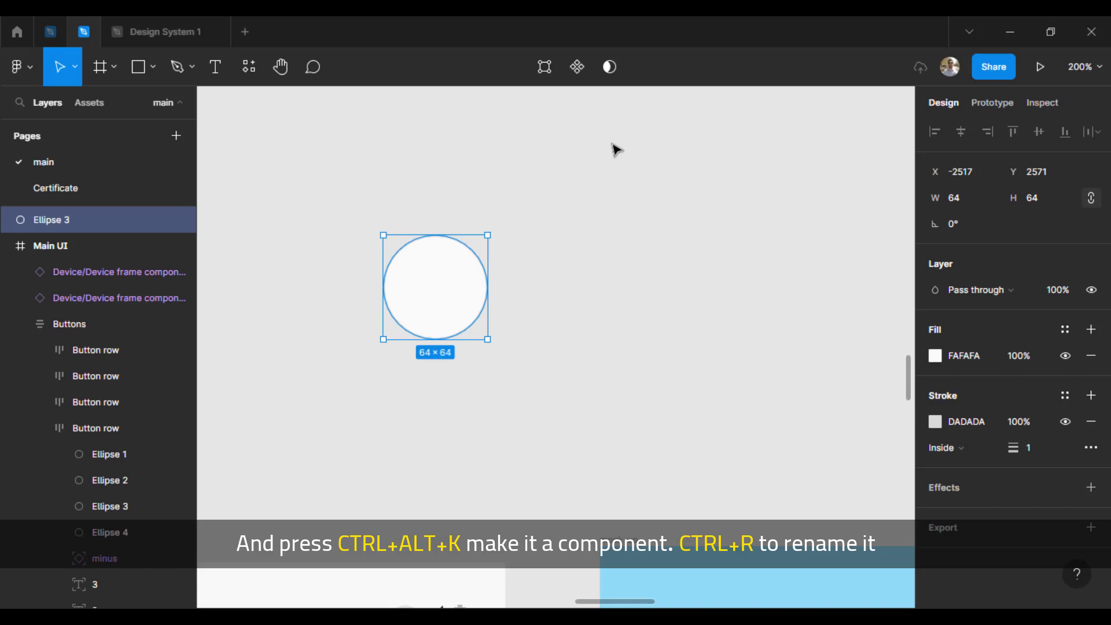
Step: Turn the copied circle into a component and rename it "Calculator button"
{"action": "key", "text": "ctrl+alt+k"}
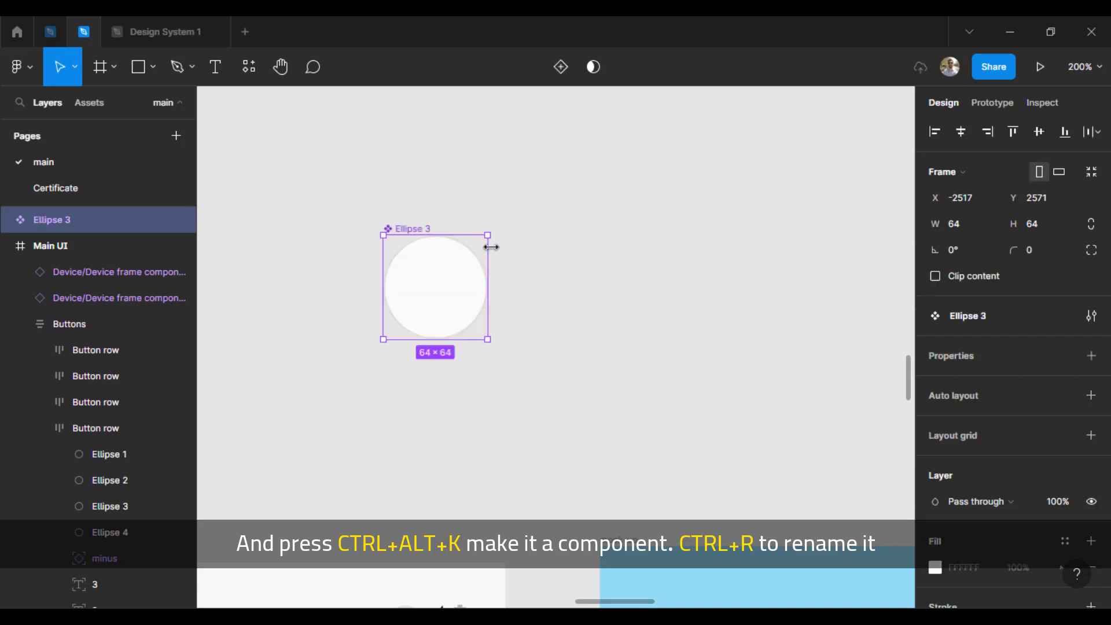
{"action": "key", "text": "ctrl+r"}
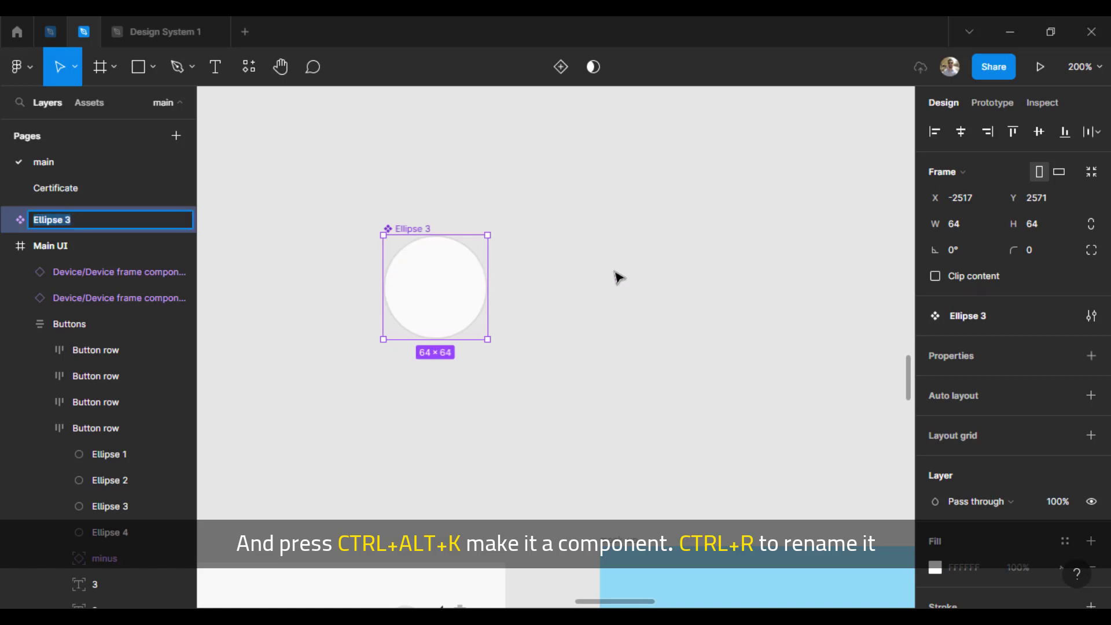
{"action": "type", "text": "Cal"}
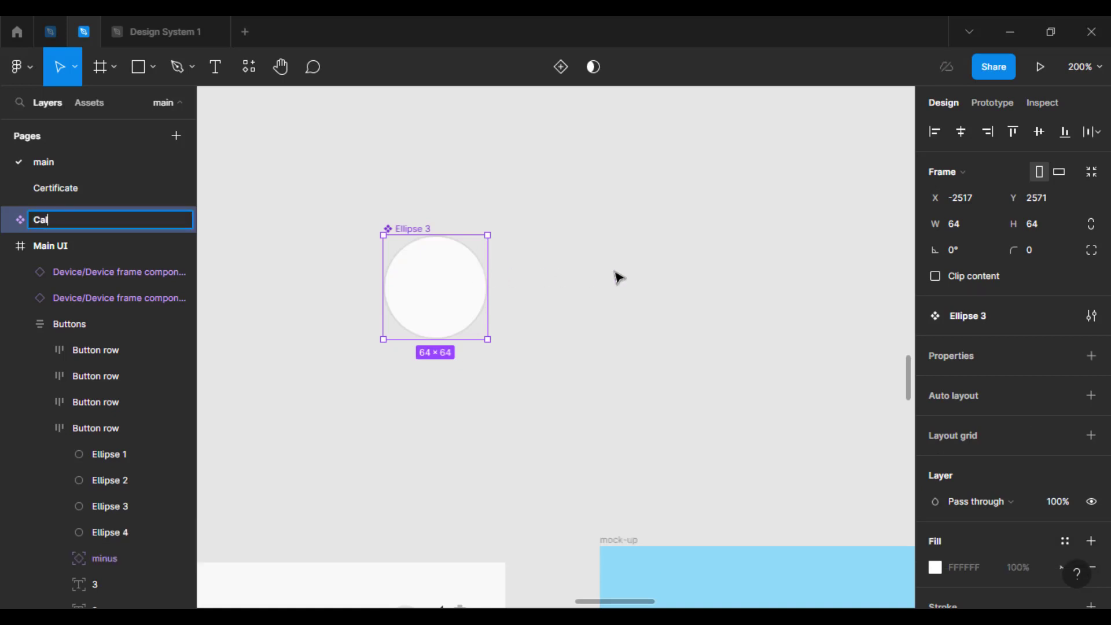
{"action": "type", "text": "culator button"}
{"action": "key", "text": "Return"}
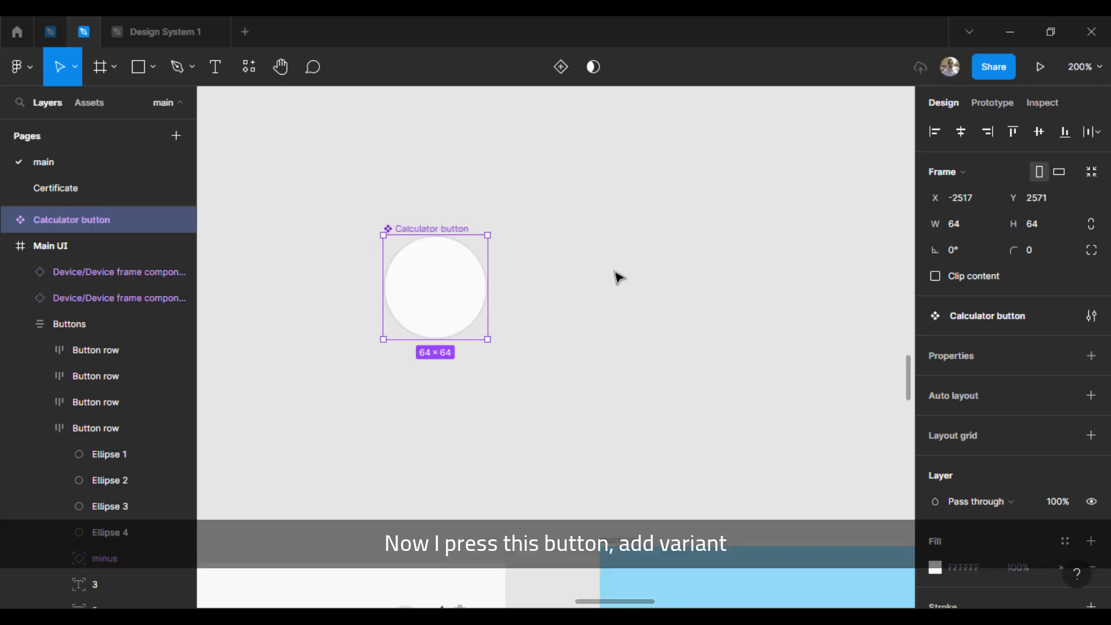
Step: Add a second variant to the Calculator button component and set its property value to "Hover"
{"action": "left_click", "coordinate": [561, 68]}
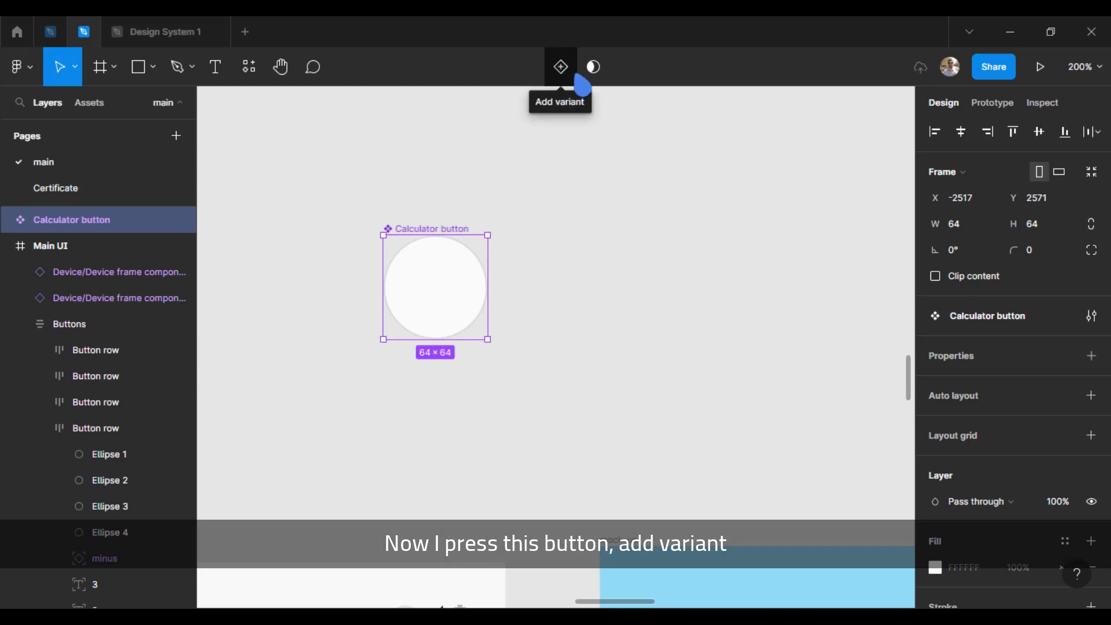
{"action": "left_click", "coordinate": [570, 75]}
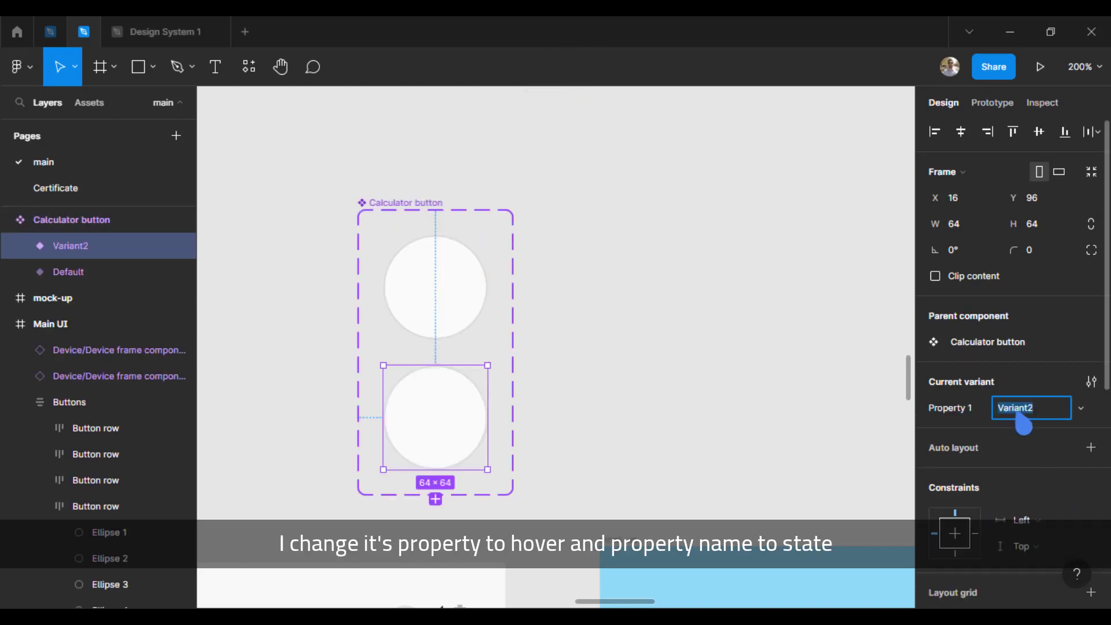
{"action": "type", "text": "Hover"}
{"action": "key", "text": "Return"}
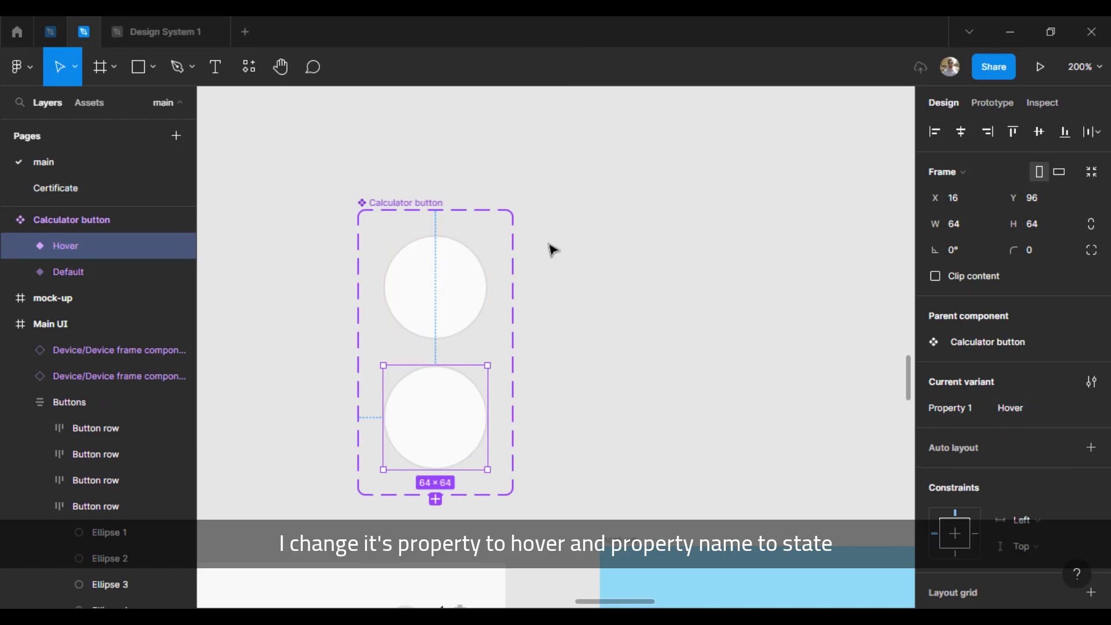
Step: Rename the component's variant property from Property 1 to "State"
{"action": "double_click", "coordinate": [950, 412]}
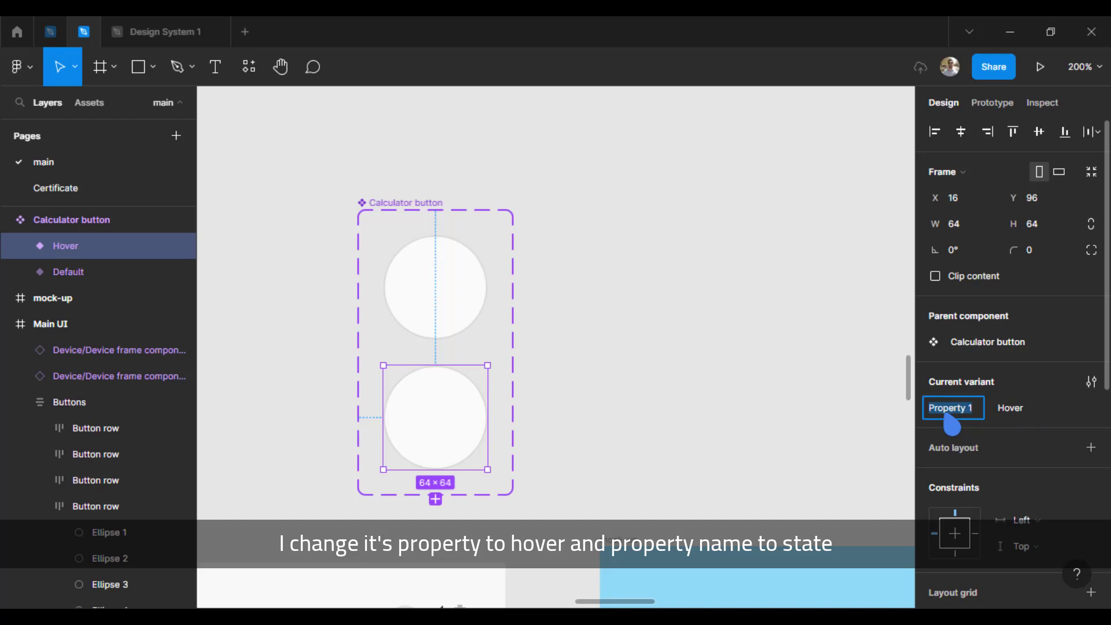
{"action": "type", "text": "State"}
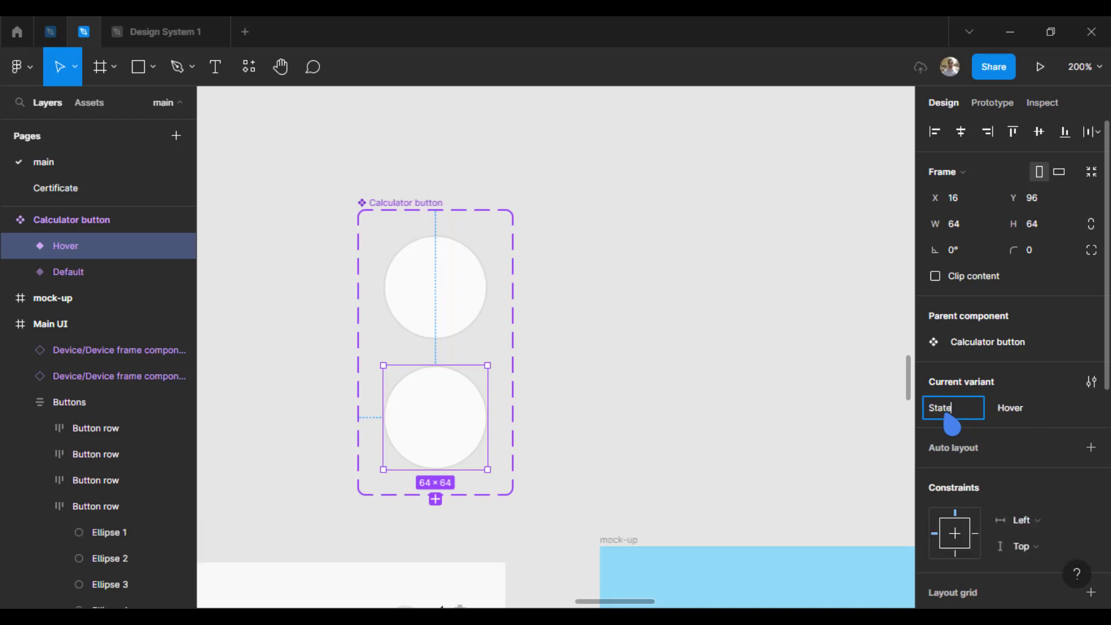
{"action": "key", "text": "Return"}
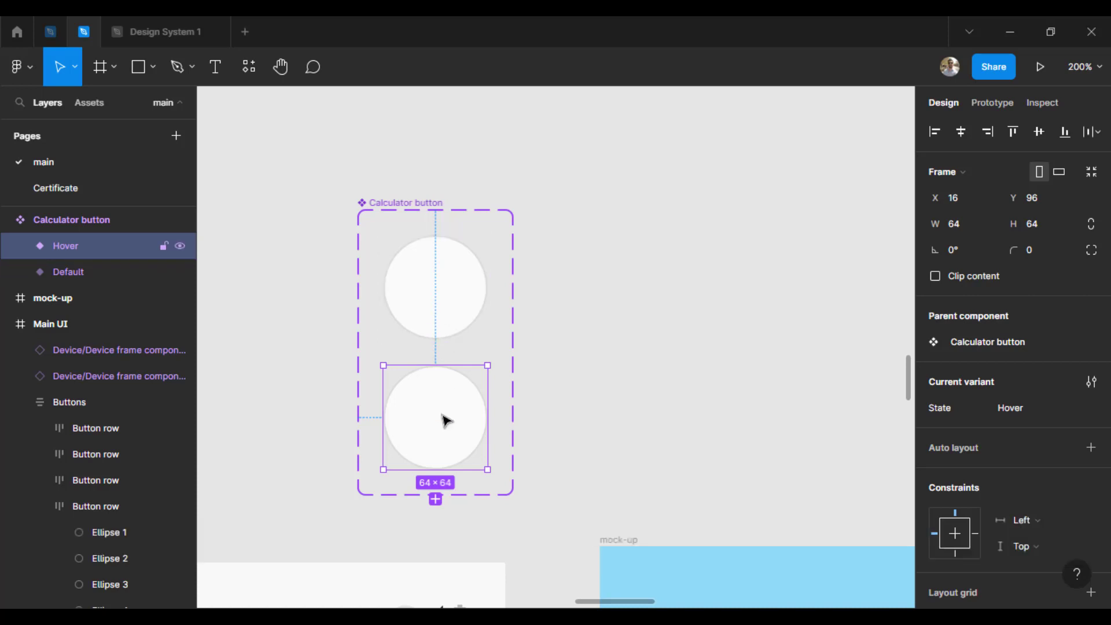
Step: Change the Hover variant's circle fill to DADADA by sampling the grey of its outline
{"action": "left_click", "coordinate": [449, 283]}
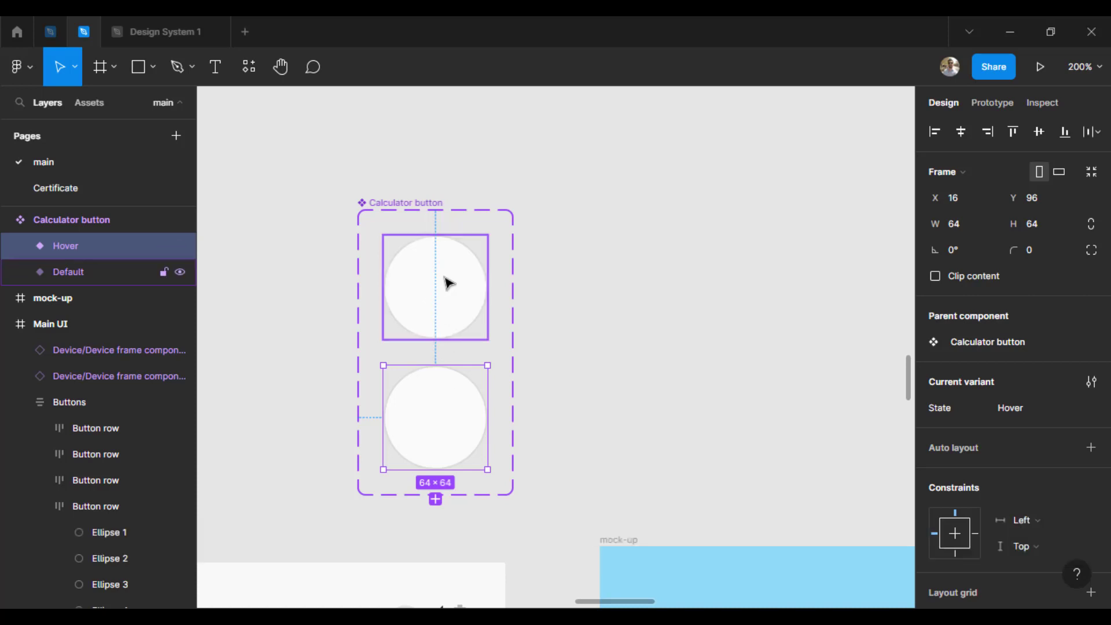
{"action": "left_click", "coordinate": [467, 421]}
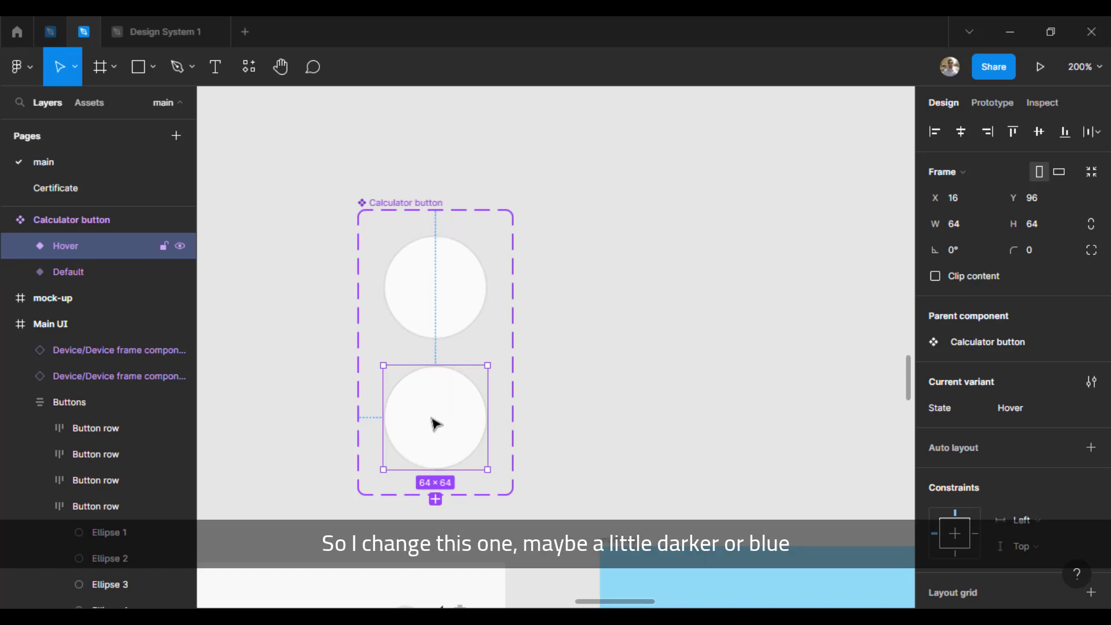
{"action": "scroll", "coordinate": [1013, 347], "scroll_direction": "down", "scroll_amount": 3}
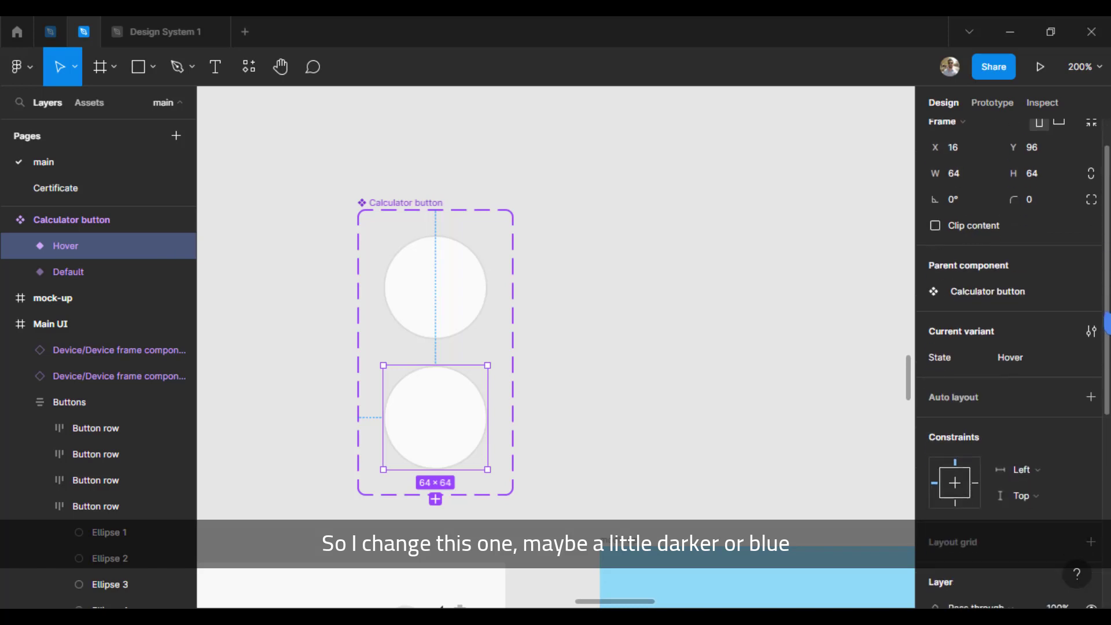
{"action": "scroll", "coordinate": [1106, 390], "scroll_direction": "down", "scroll_amount": 5}
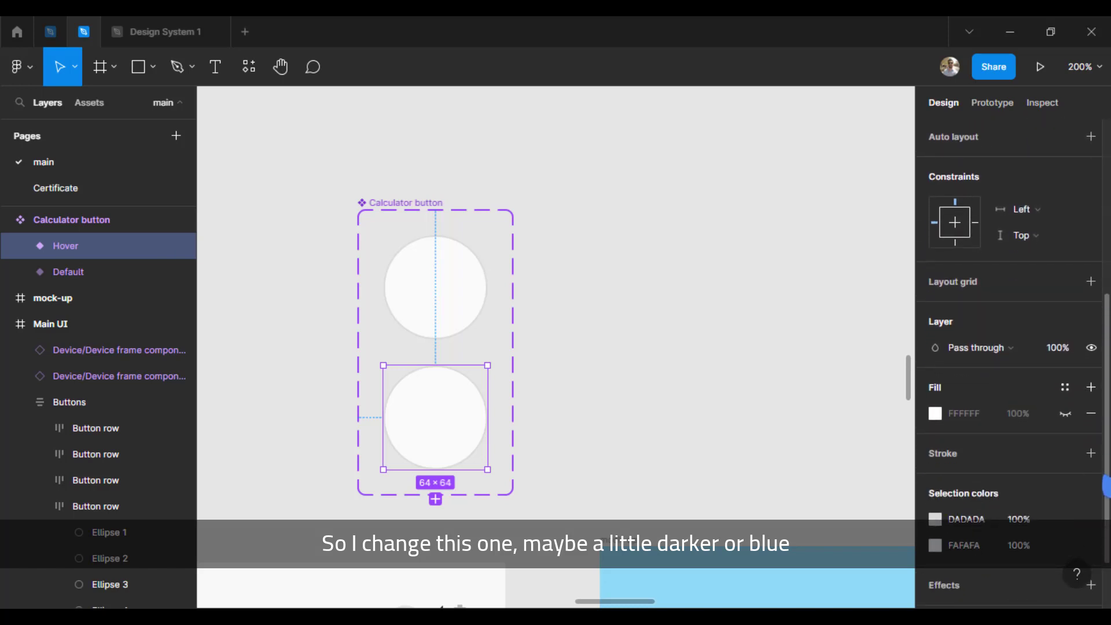
{"action": "scroll", "coordinate": [987, 469], "scroll_direction": "down", "scroll_amount": 3}
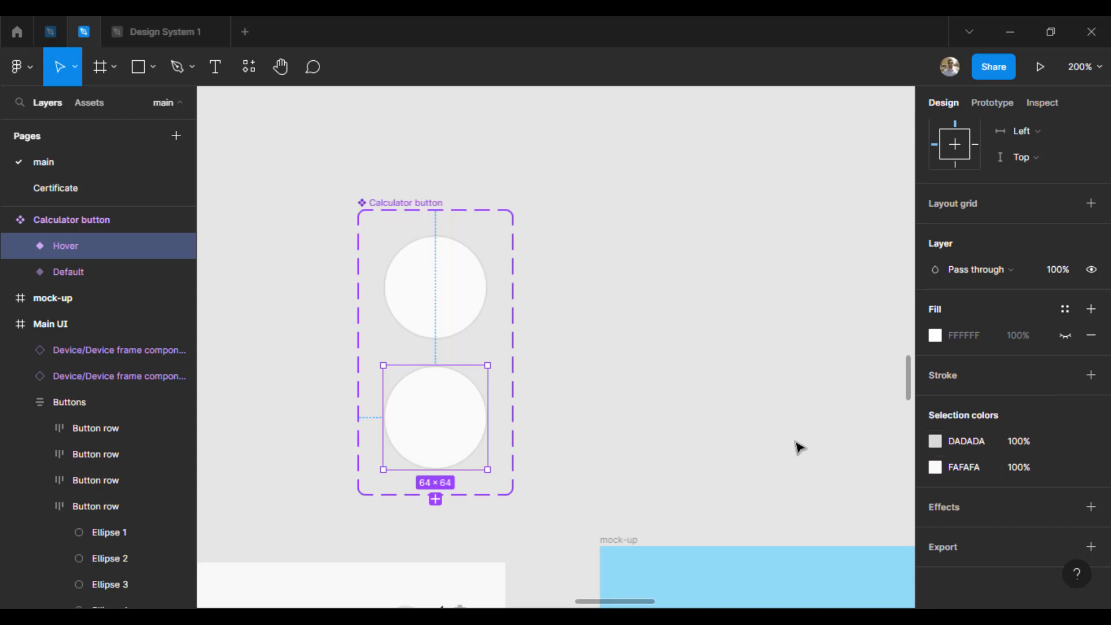
{"action": "scroll", "coordinate": [746, 446], "scroll_direction": "down", "scroll_amount": 3}
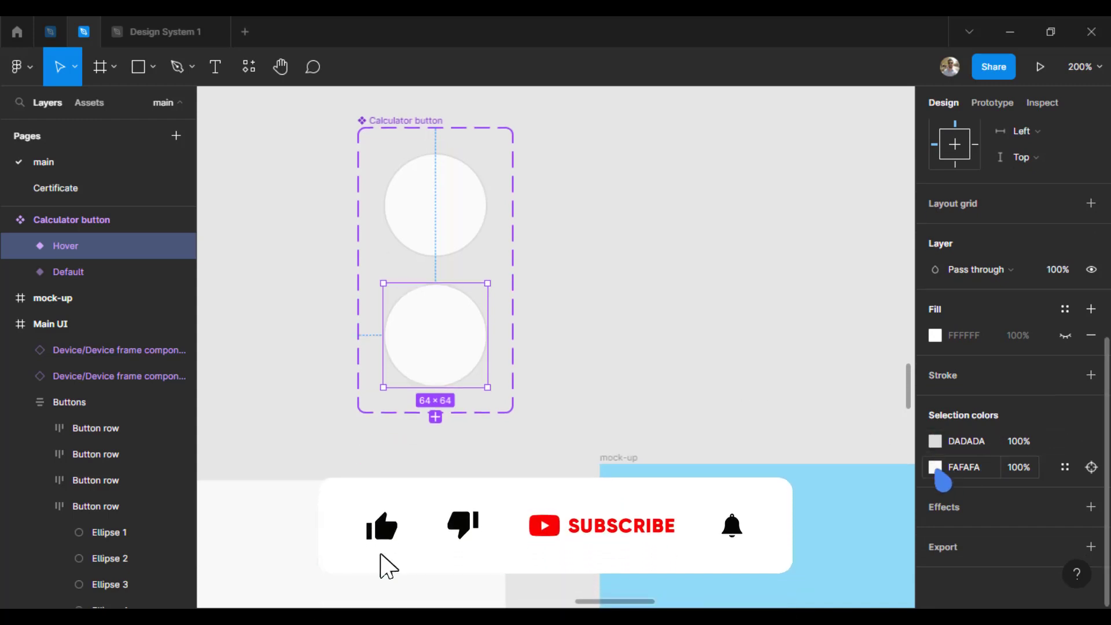
{"action": "left_click", "coordinate": [934, 467]}
{"action": "left_click", "coordinate": [742, 427]}
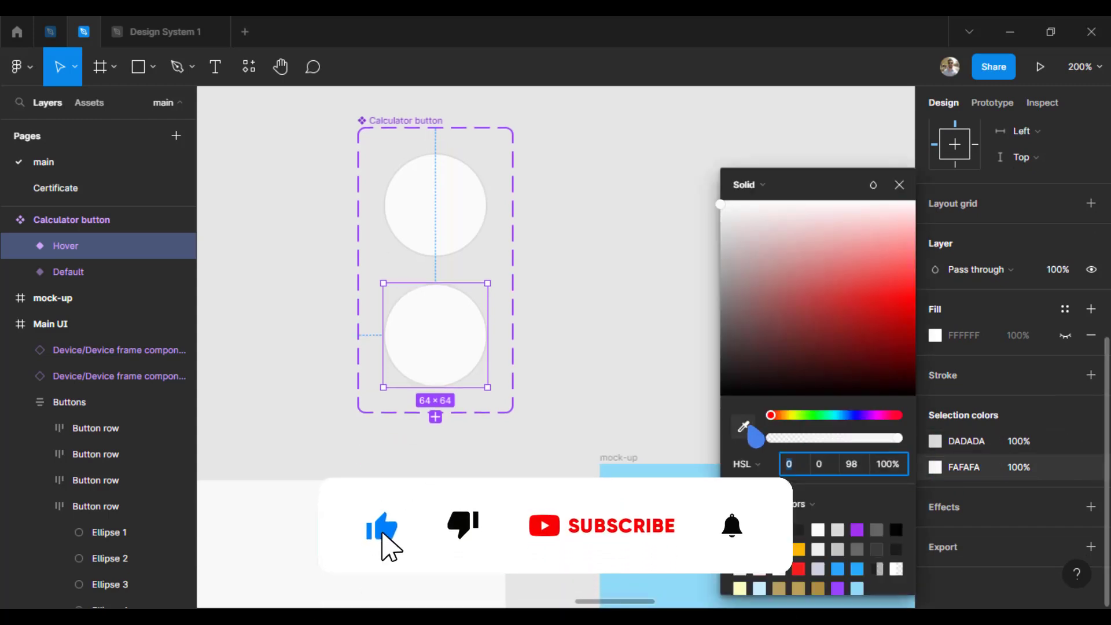
{"action": "left_click", "coordinate": [461, 289]}
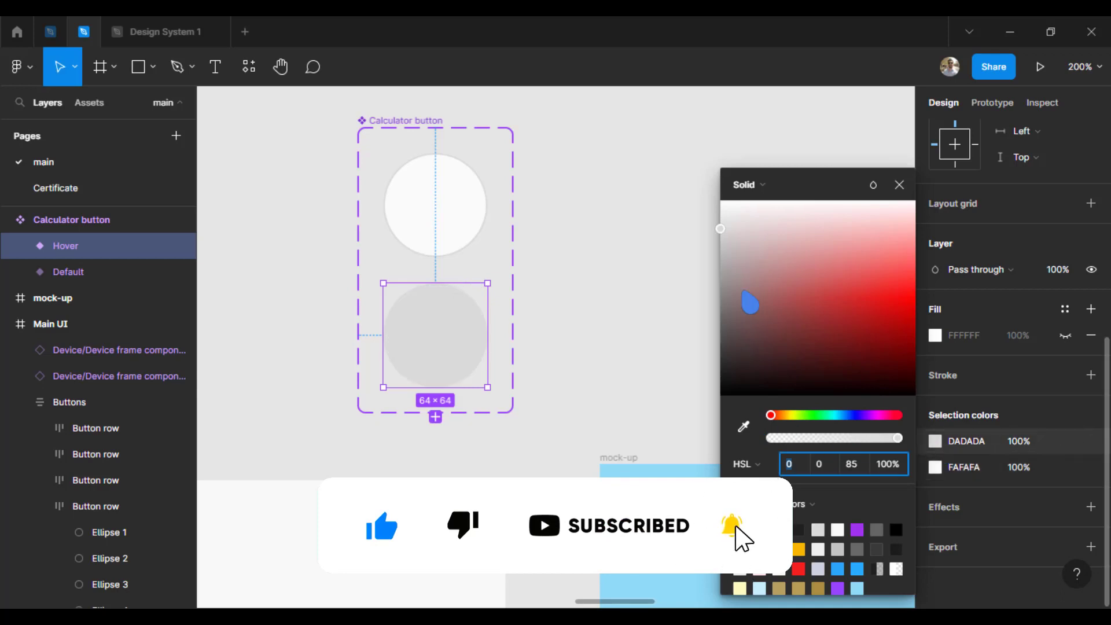
Step: Darken the outline of the Hover variant's circle to C0C0C0
{"action": "left_click", "coordinate": [720, 225]}
{"action": "left_click_drag", "start_coordinate": [716, 237], "coordinate": [702, 249]}
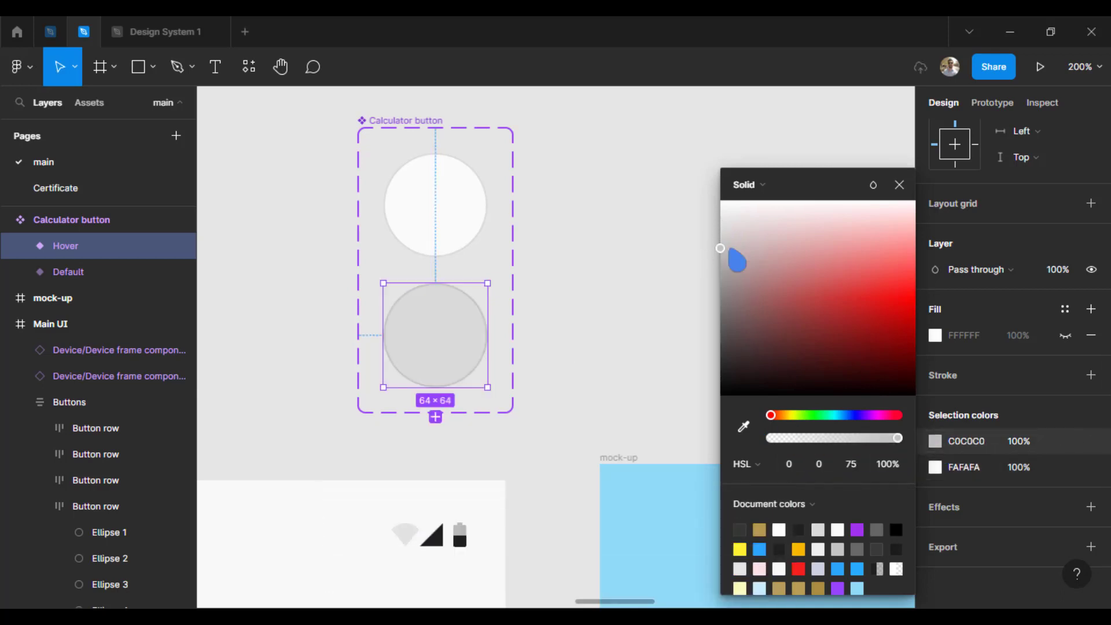
{"action": "left_click", "coordinate": [898, 185]}
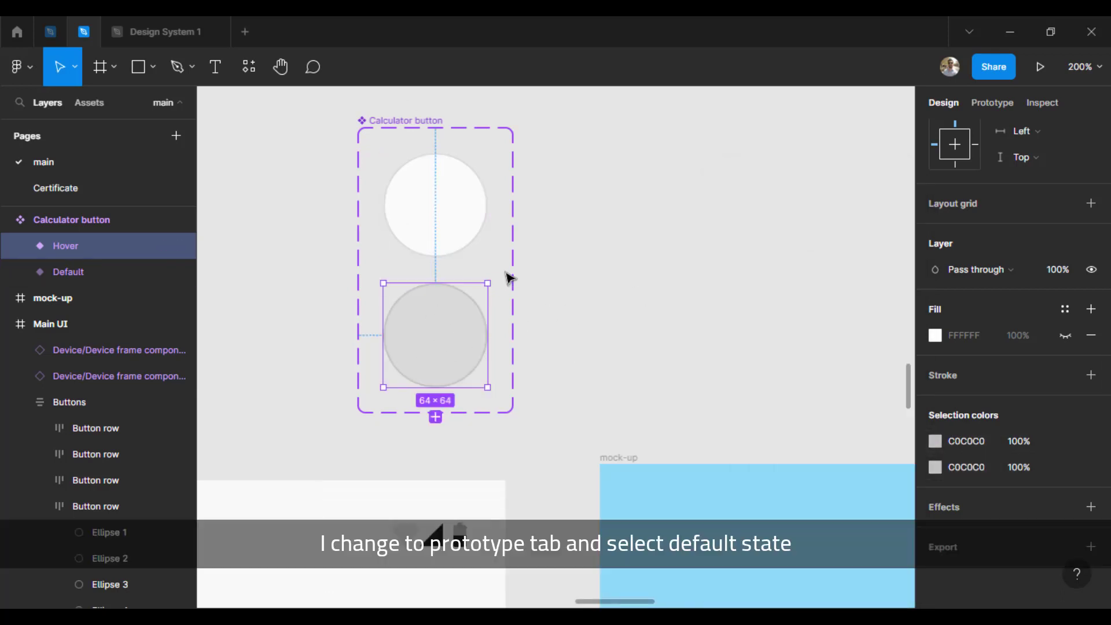
Step: Connect the Default variant to the Hover variant with a prototype interaction
{"action": "left_click", "coordinate": [993, 107]}
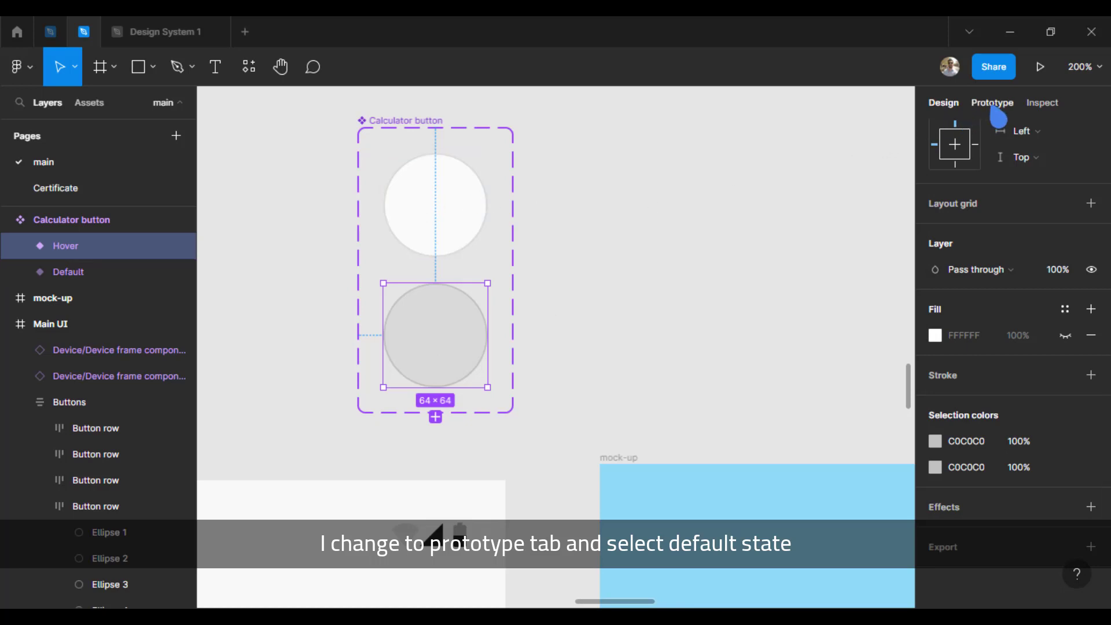
{"action": "left_click", "coordinate": [450, 209]}
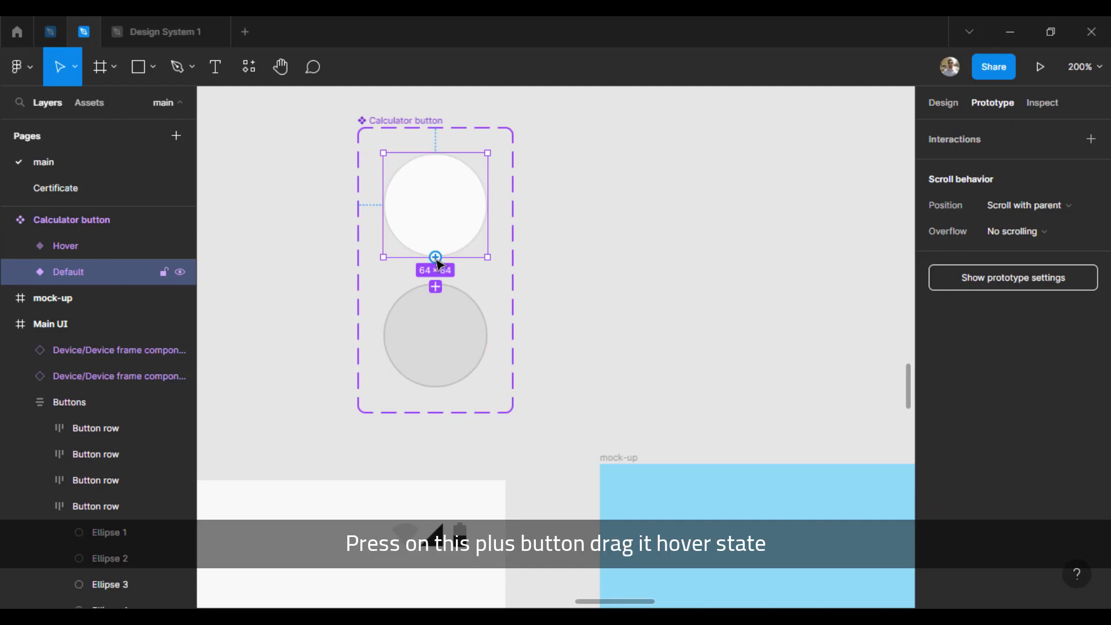
{"action": "mouse_move", "coordinate": [435, 257]}
{"action": "left_mouse_down"}
{"action": "mouse_move", "coordinate": [478, 303]}
{"action": "mouse_move", "coordinate": [450, 310]}
{"action": "left_mouse_up"}
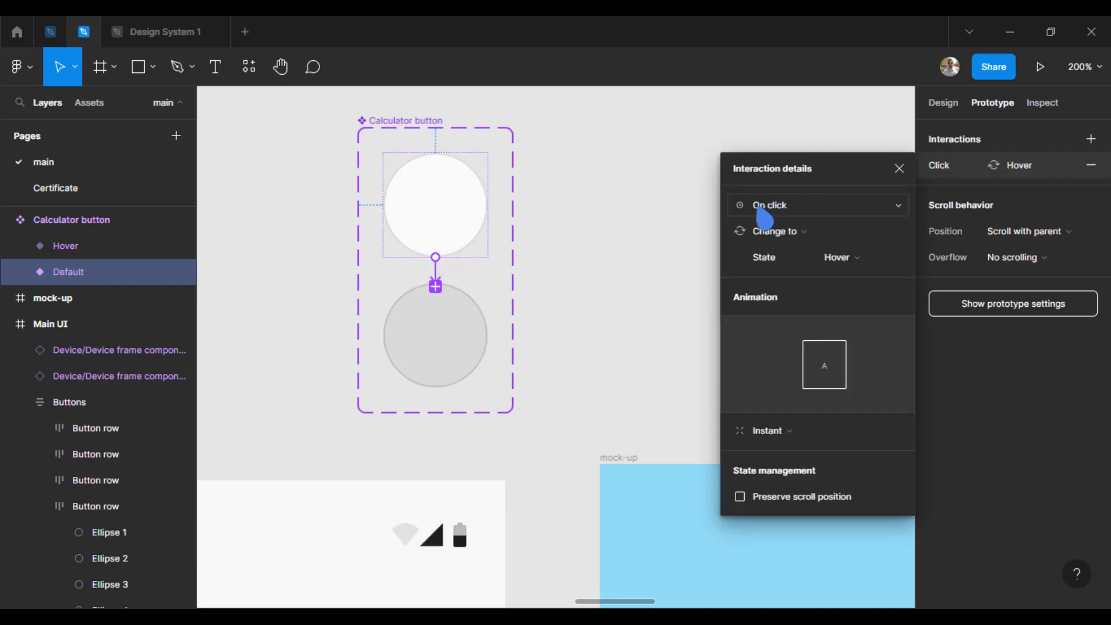
Step: Set the interaction's trigger to While hovering and its animation to Smart animate
{"action": "left_click", "coordinate": [813, 215]}
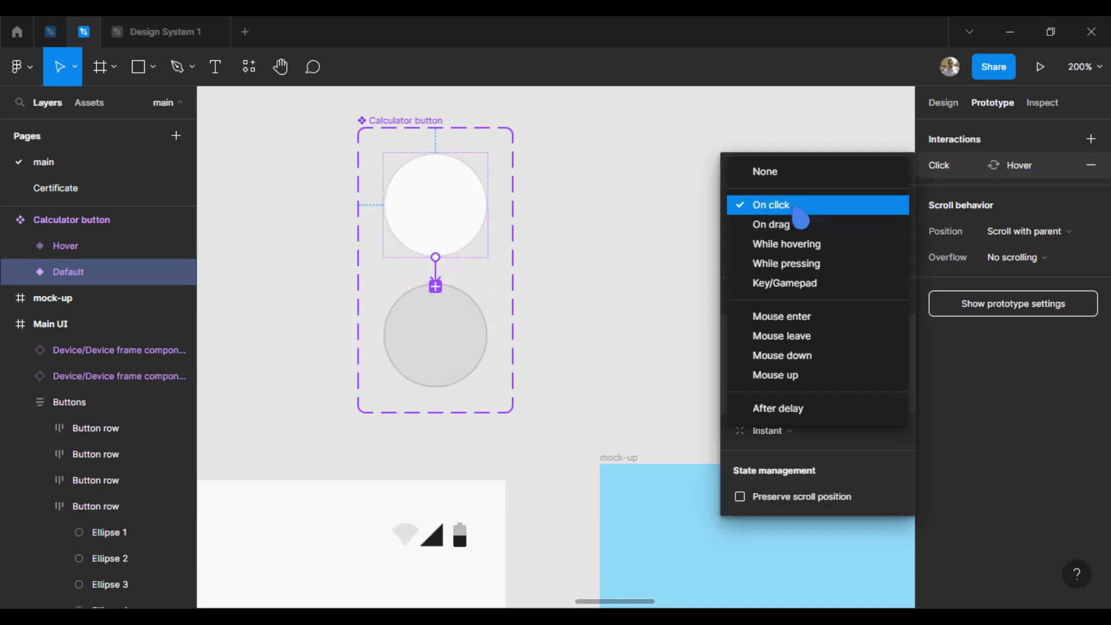
{"action": "left_click", "coordinate": [806, 208]}
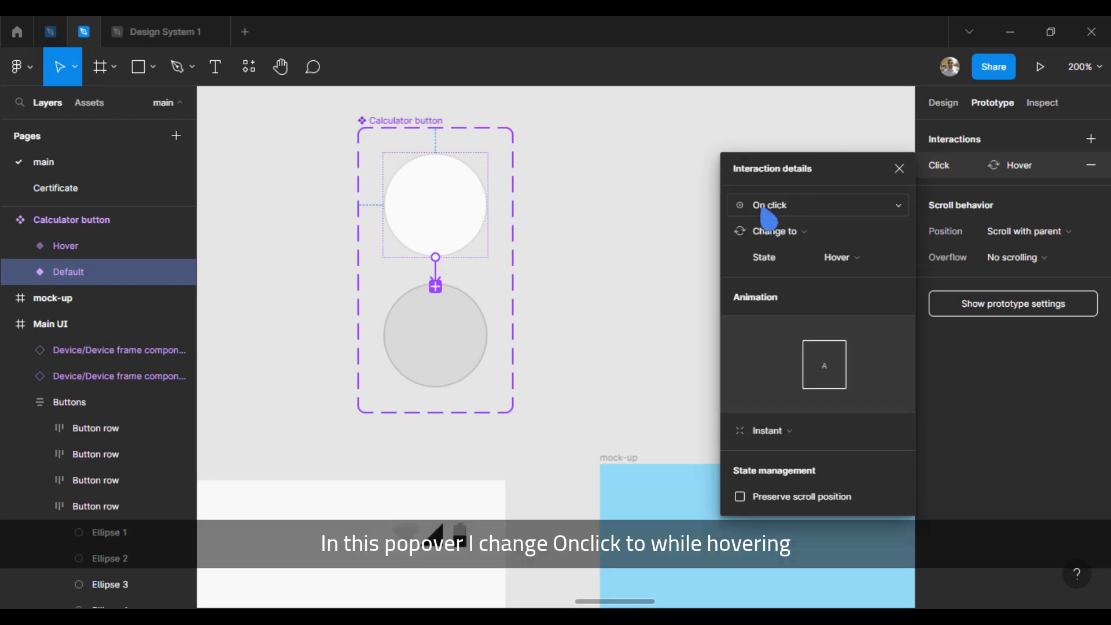
{"action": "left_click", "coordinate": [800, 210]}
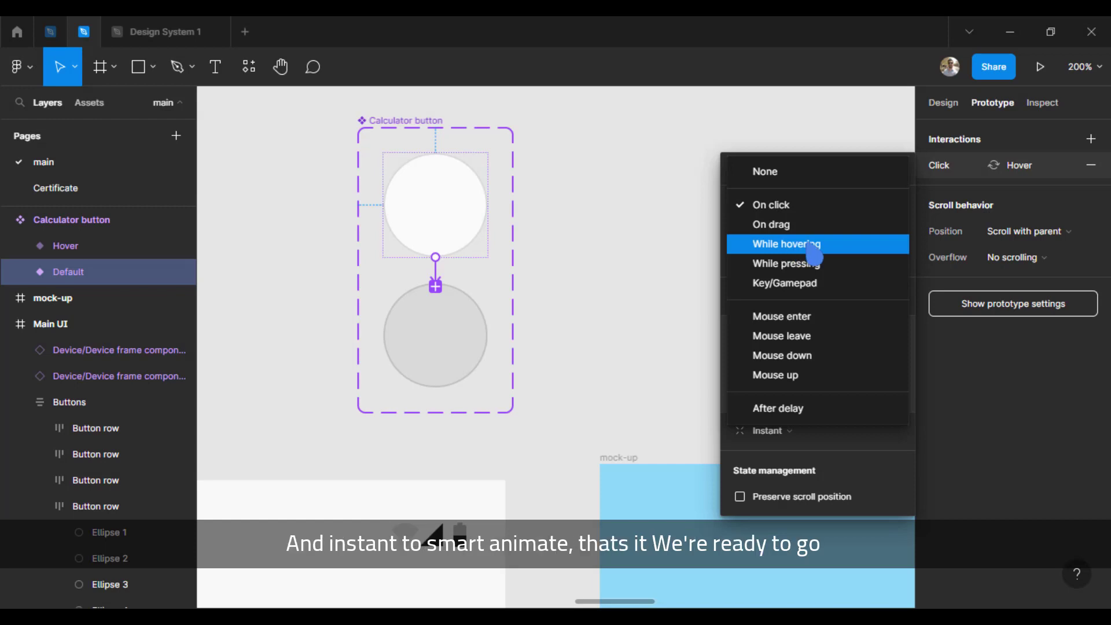
{"action": "left_click", "coordinate": [808, 246]}
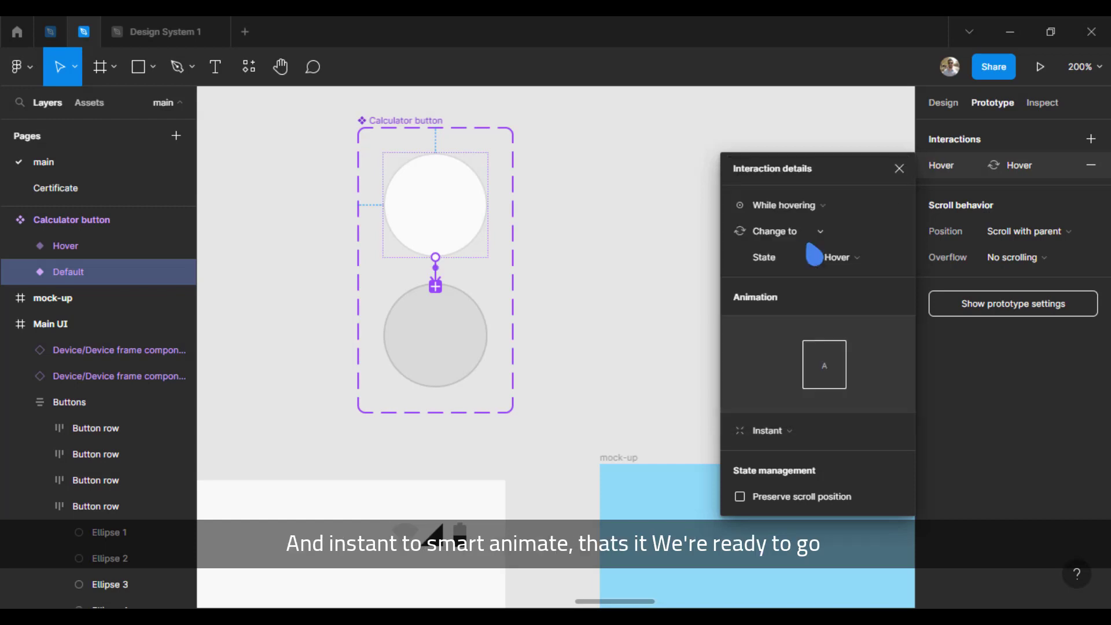
{"action": "left_click", "coordinate": [778, 430]}
{"action": "left_click", "coordinate": [797, 466]}
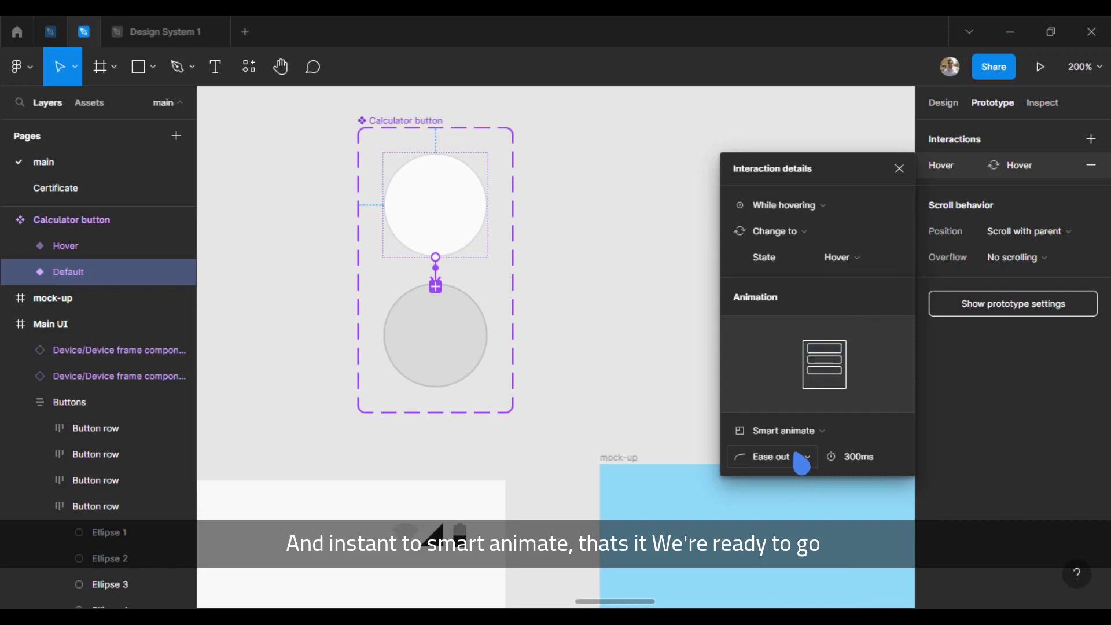
{"action": "left_click", "coordinate": [897, 169]}
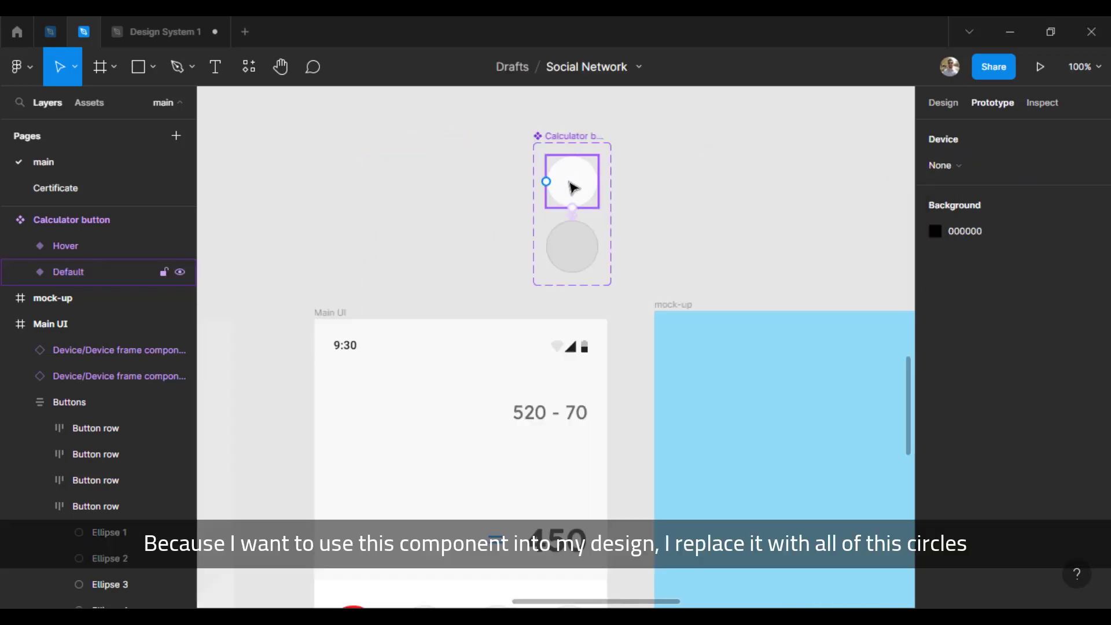
Step: Copy the Default variant of the Calculator button component
{"action": "left_click", "coordinate": [572, 188]}
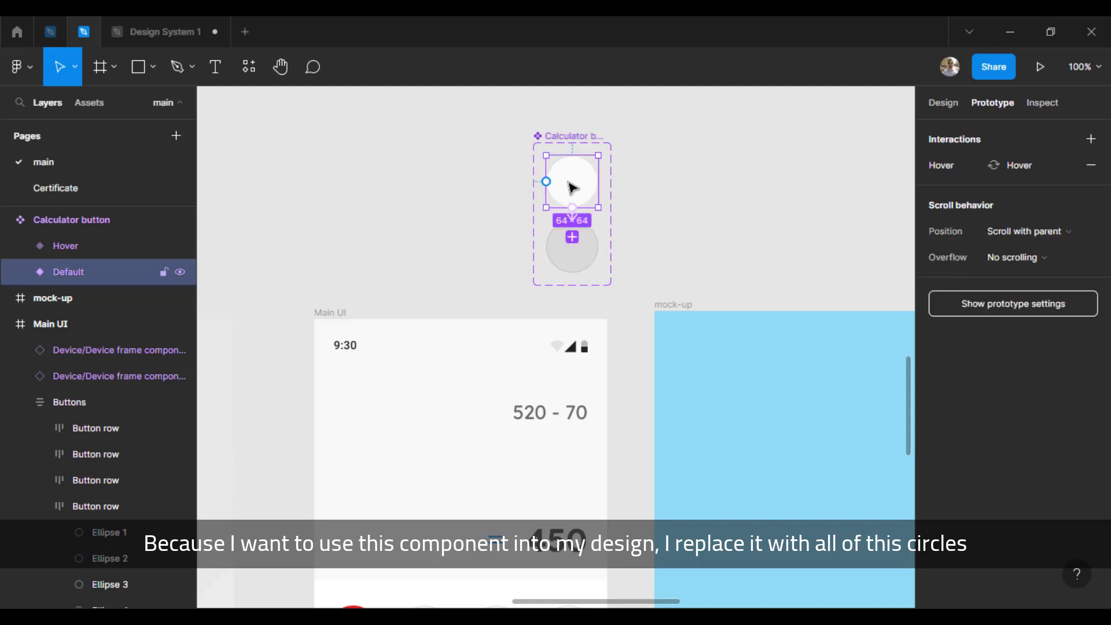
{"action": "scroll", "coordinate": [571, 187], "scroll_direction": "down", "scroll_amount": 9}
{"action": "scroll", "coordinate": [544, 247], "scroll_direction": "up", "scroll_amount": 8}
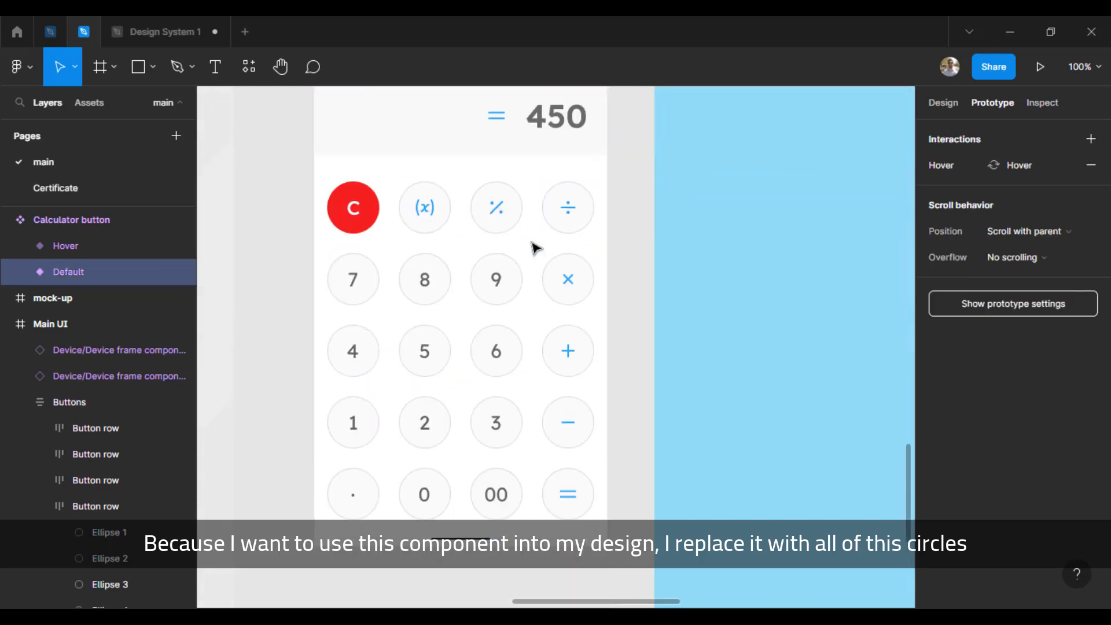
{"action": "scroll", "coordinate": [543, 228], "scroll_direction": "down", "scroll_amount": 6}
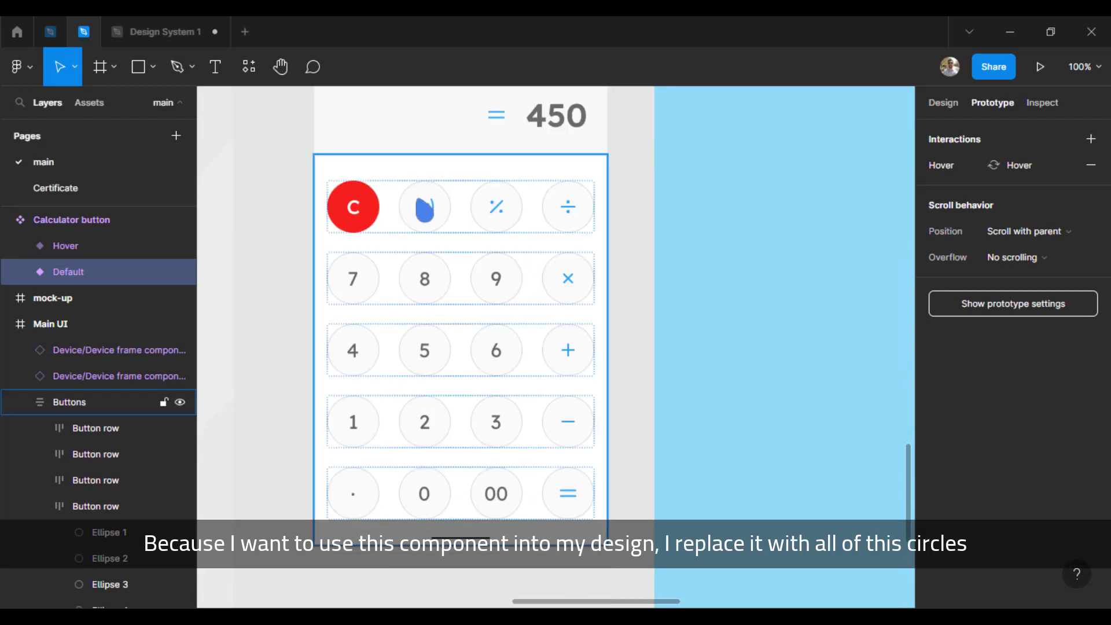
{"action": "scroll", "coordinate": [637, 154], "scroll_direction": "up", "scroll_amount": 9}
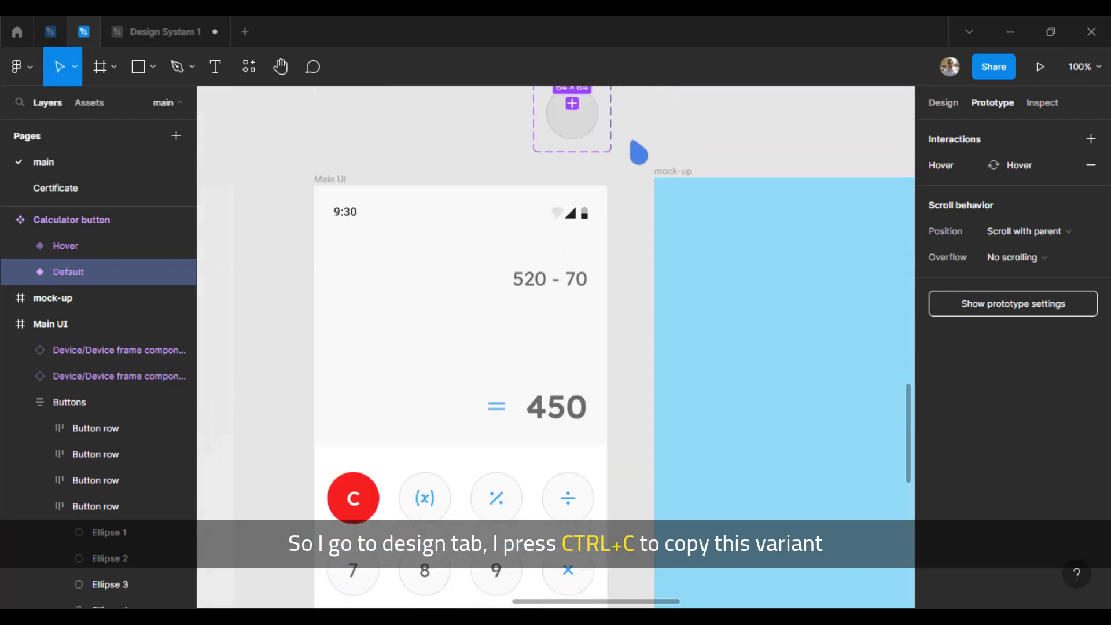
{"action": "left_click", "coordinate": [949, 114]}
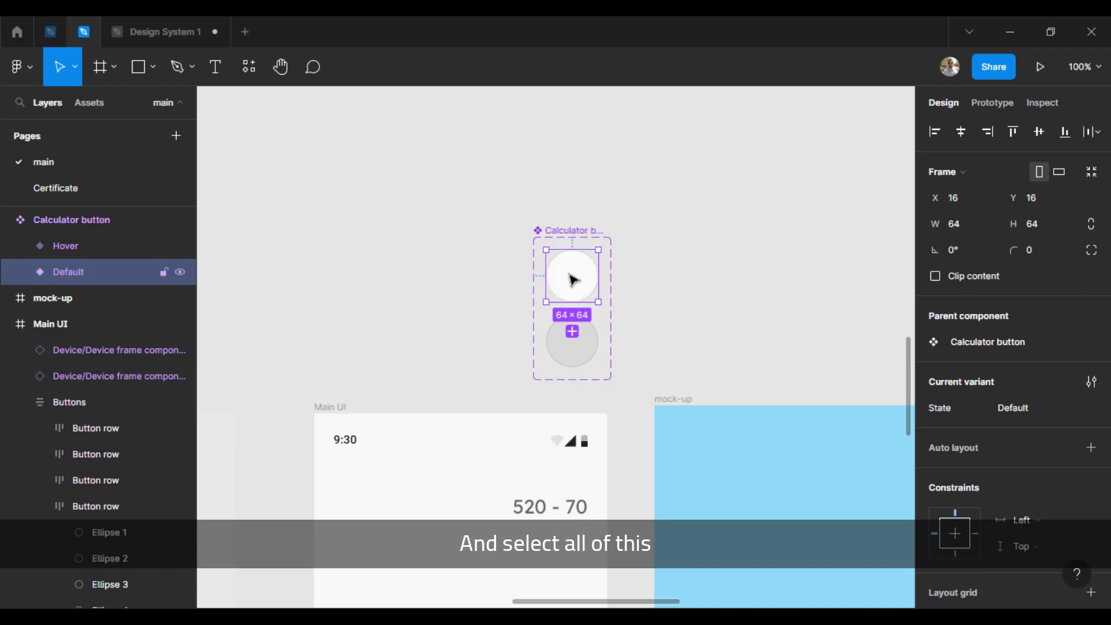
Step: Replace the circles behind every calculator button except the red C in the Main UI frame with the copied Default variant
{"action": "scroll", "coordinate": [573, 277], "scroll_direction": "down", "scroll_amount": 10}
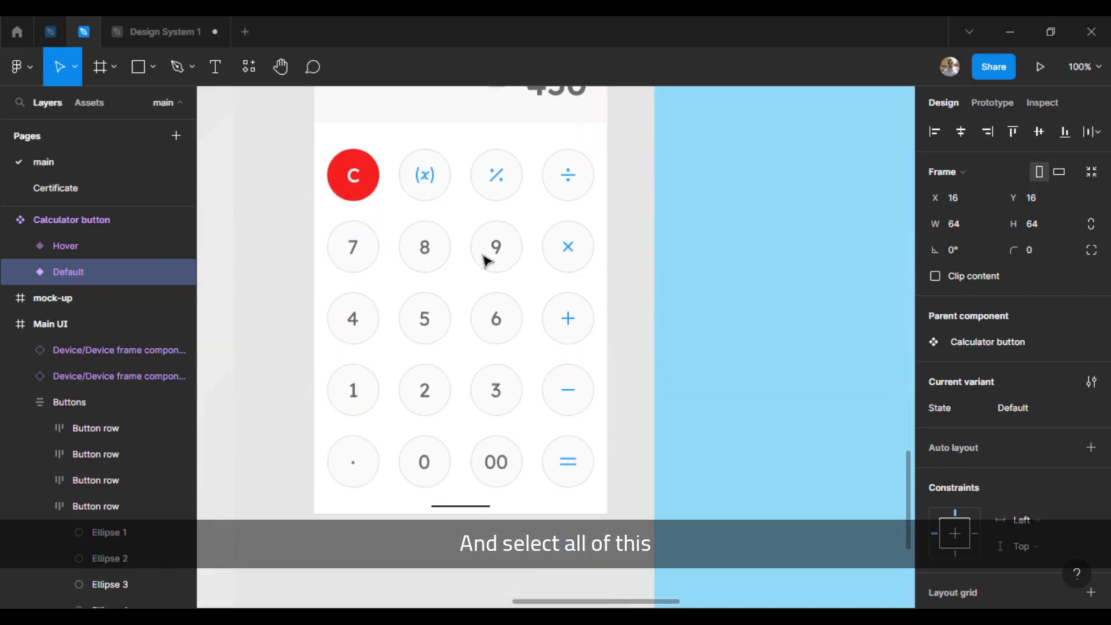
{"action": "left_click", "coordinate": [416, 198]}
{"action": "left_click", "coordinate": [500, 195], "text": "shift"}
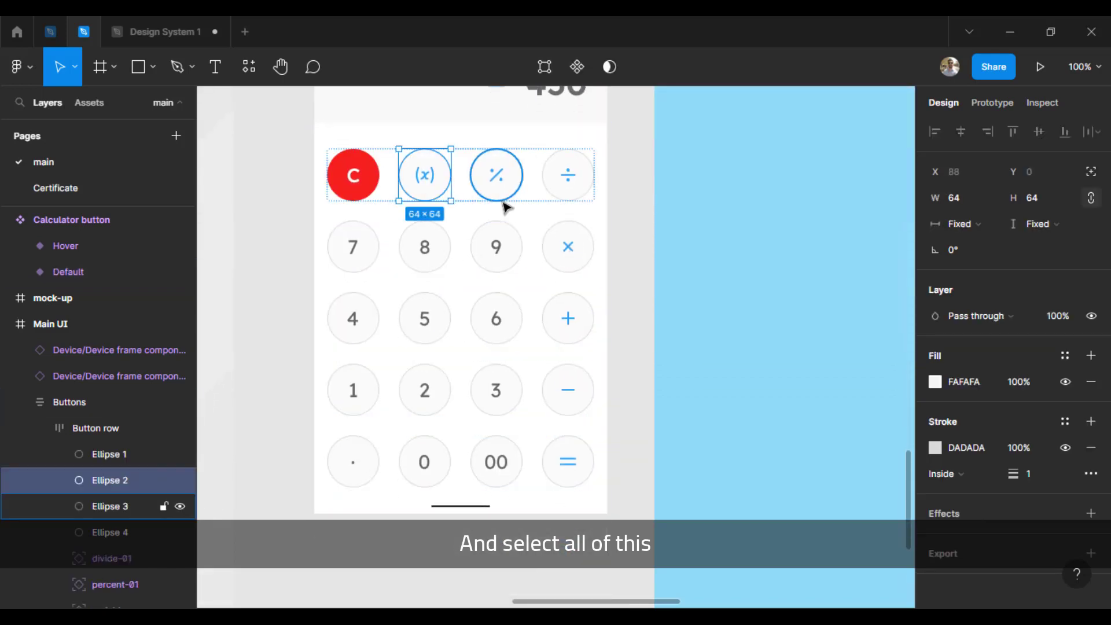
{"action": "left_click", "coordinate": [567, 196], "text": "shift"}
{"action": "left_click", "coordinate": [552, 251], "text": "shift"}
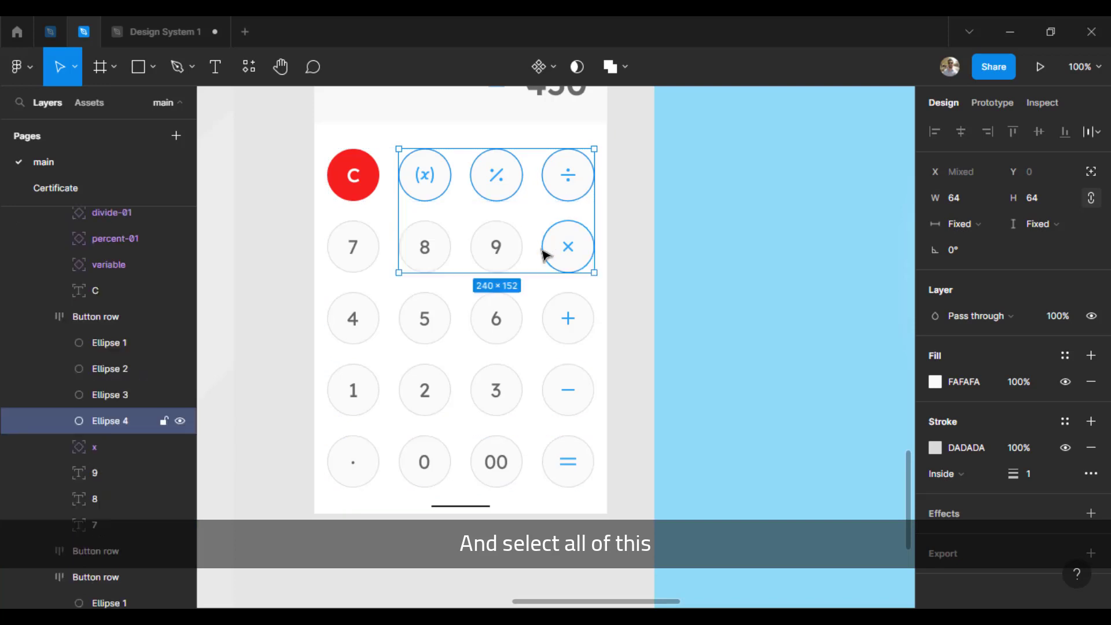
{"action": "left_click", "coordinate": [508, 250], "text": "shift"}
{"action": "left_click", "coordinate": [437, 257], "text": "shift"}
{"action": "left_click", "coordinate": [356, 255], "text": "shift"}
{"action": "left_click", "coordinate": [367, 332], "text": "shift"}
{"action": "left_click", "coordinate": [417, 329], "text": "shift"}
{"action": "left_click", "coordinate": [486, 337], "text": "shift"}
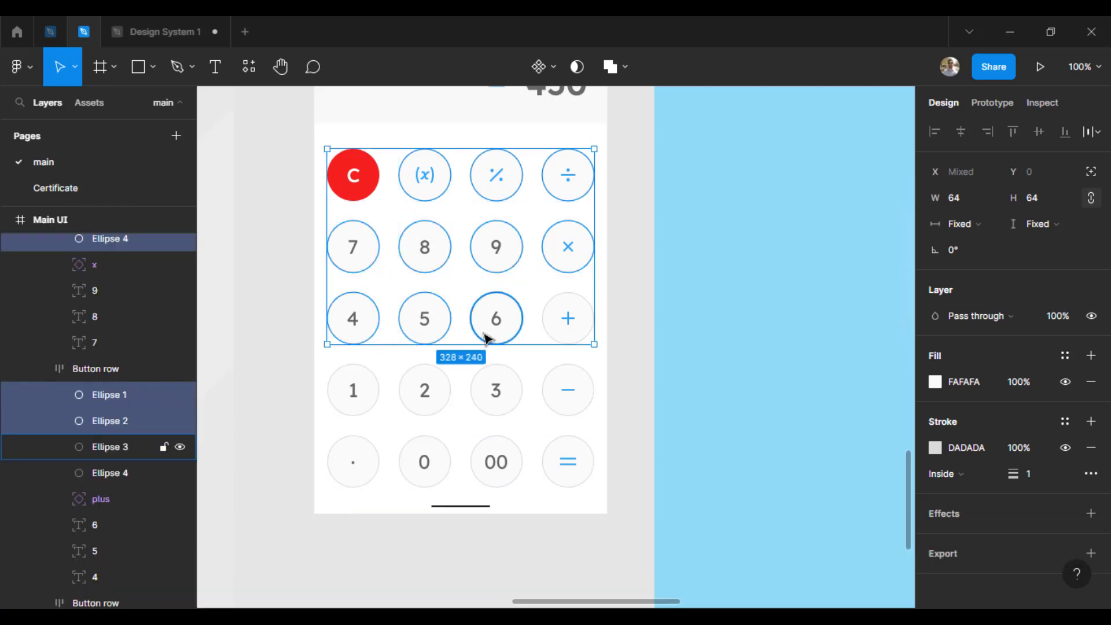
{"action": "left_click", "coordinate": [562, 331], "text": "shift"}
{"action": "left_click", "coordinate": [550, 389], "text": "shift"}
{"action": "left_click", "coordinate": [515, 387], "text": "shift"}
{"action": "left_click", "coordinate": [427, 390], "text": "shift"}
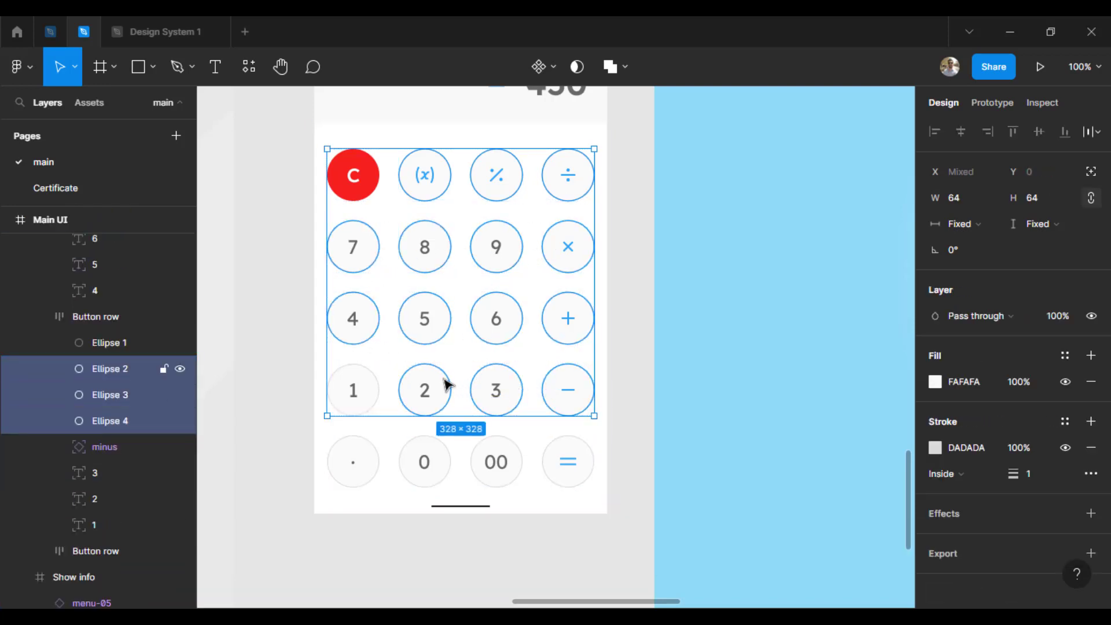
{"action": "left_click", "coordinate": [355, 390], "text": "shift"}
{"action": "left_click", "coordinate": [372, 453], "text": "shift"}
{"action": "left_click", "coordinate": [442, 448], "text": "shift"}
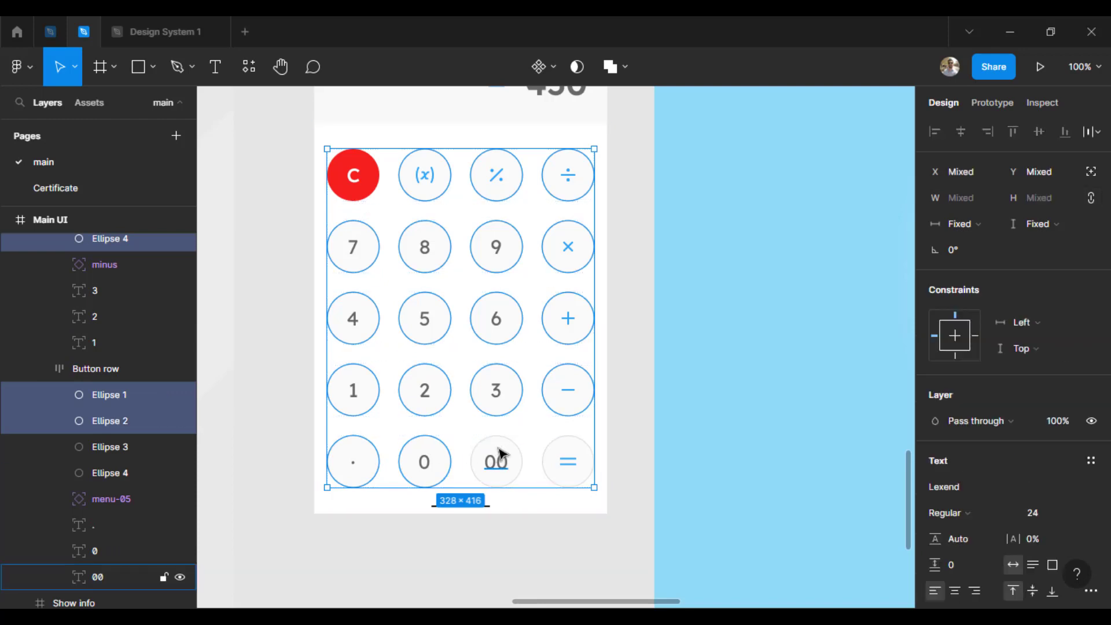
{"action": "left_click", "coordinate": [492, 454], "text": "shift"}
{"action": "left_click", "coordinate": [567, 457], "text": "shift"}
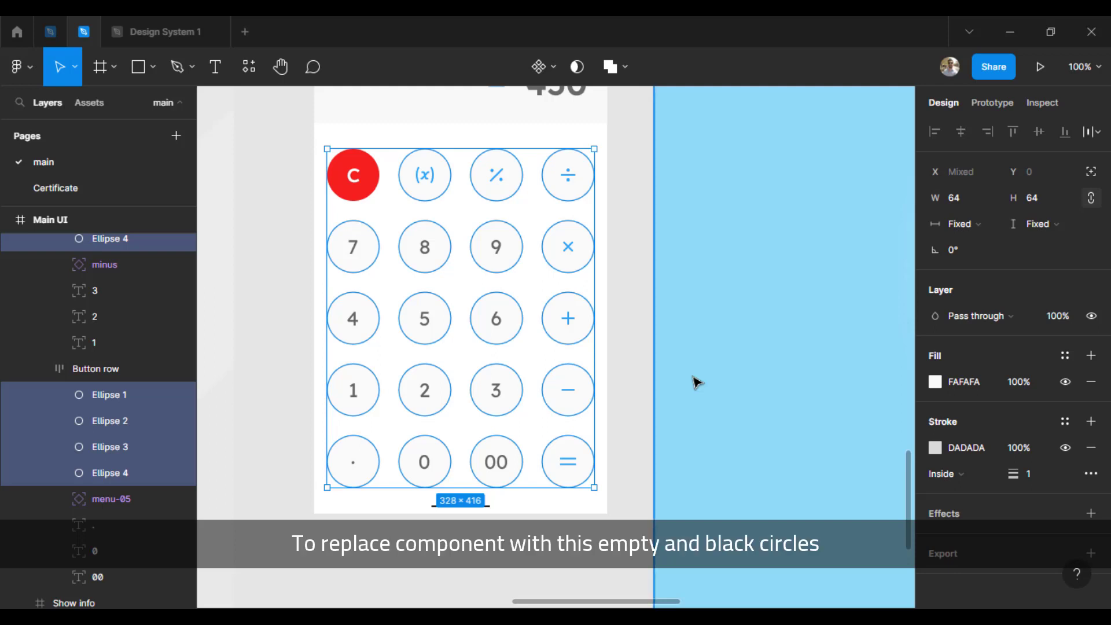
{"action": "key", "text": "ctrl+shift+r"}
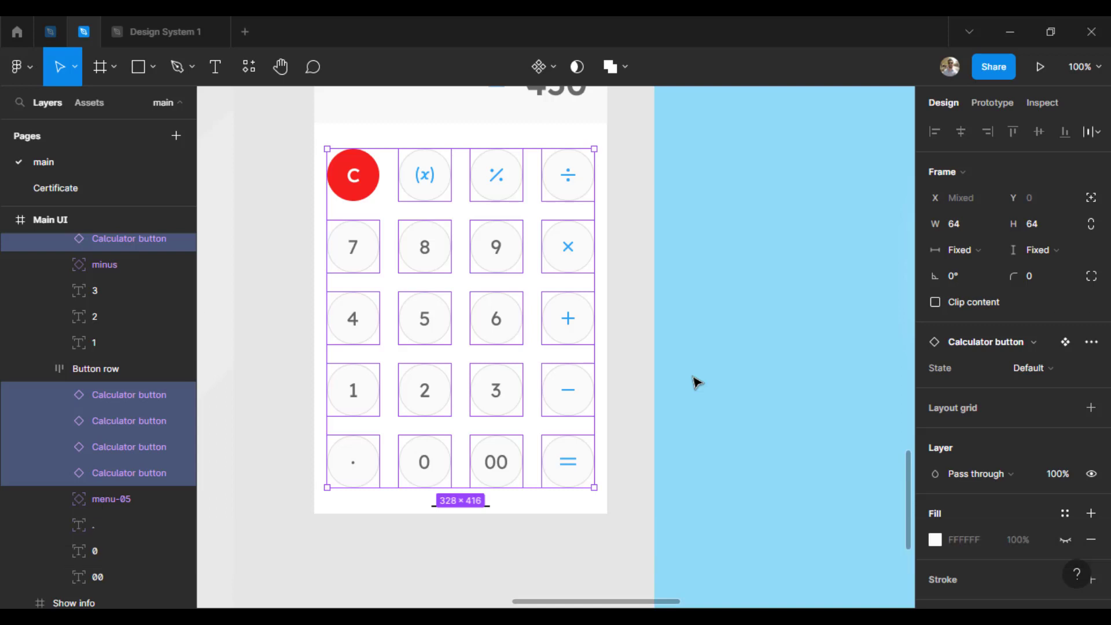
{"action": "left_click", "coordinate": [630, 461]}
Step: Replace the calculator screen inside the mock-up frame with a copy of the updated Main UI frame
{"action": "key", "text": "minus"}
{"action": "key", "text": "minus"}
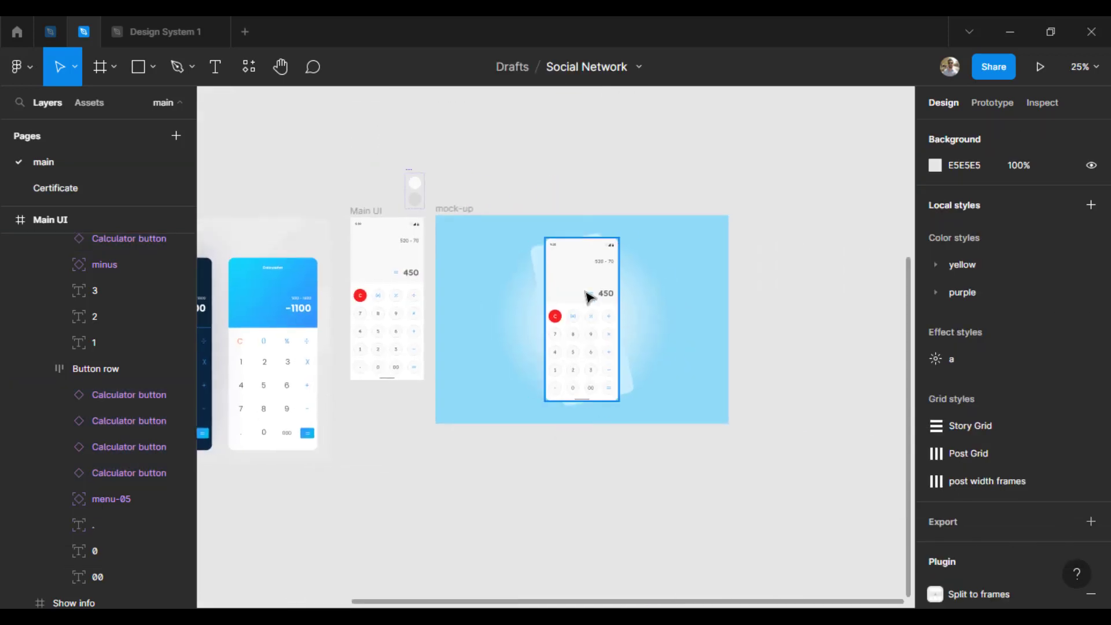
{"action": "left_click", "coordinate": [363, 213]}
{"action": "left_click", "coordinate": [594, 279]}
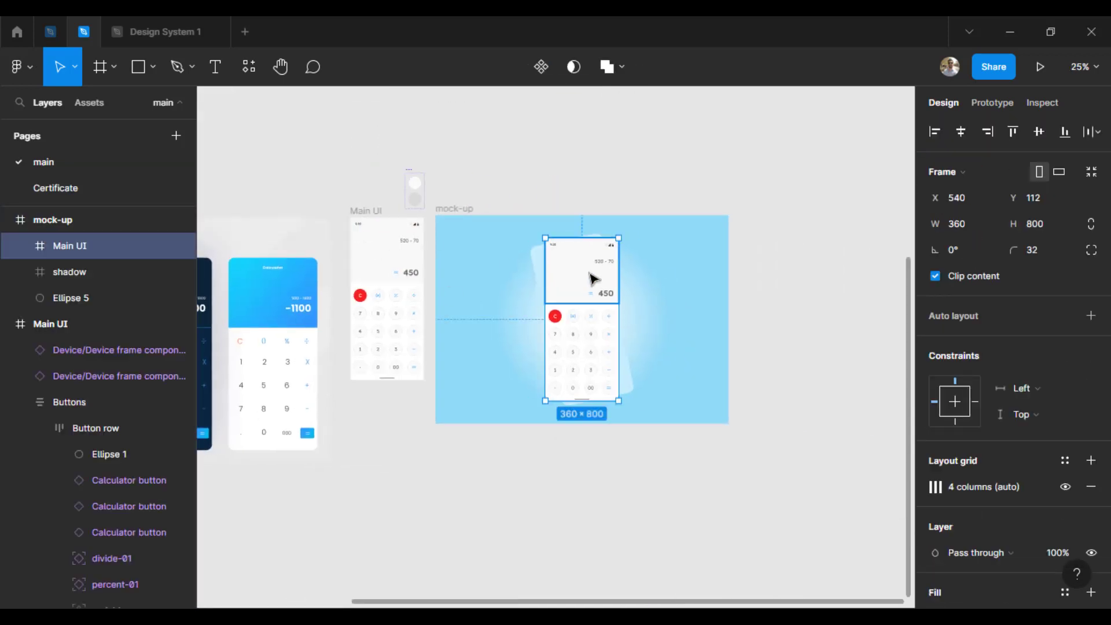
{"action": "key", "text": "ctrl+alt+v"}
Step: Set the corner radius of the Main UI frame inside the mock-up to 32
{"action": "left_click", "coordinate": [1091, 252]}
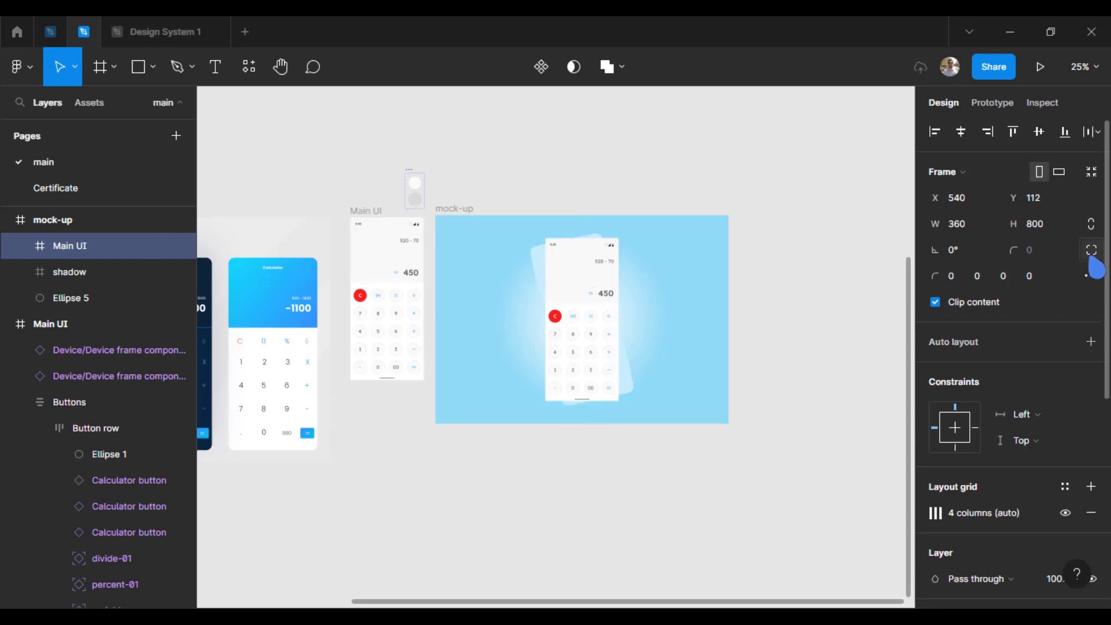
{"action": "left_click", "coordinate": [1090, 252]}
{"action": "left_click", "coordinate": [1051, 252]}
{"action": "type", "text": "32"}
{"action": "key", "text": "Return"}
{"action": "left_click", "coordinate": [660, 504]}
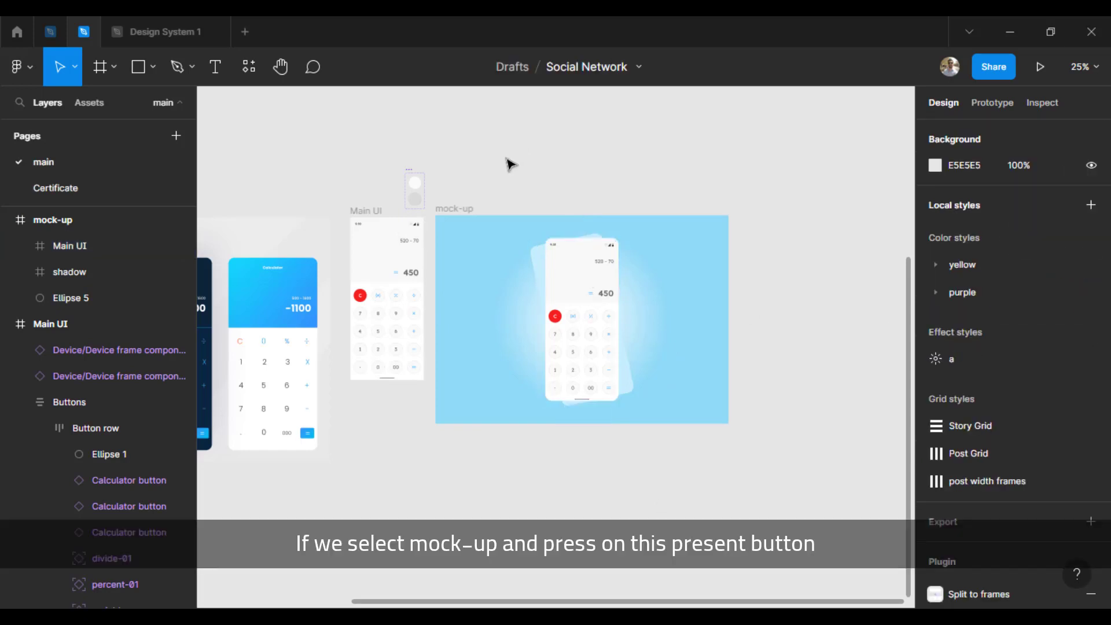
Step: Present the mock-up frame, check the calculator buttons' hover interaction, and return to the design file
{"action": "left_click", "coordinate": [459, 209]}
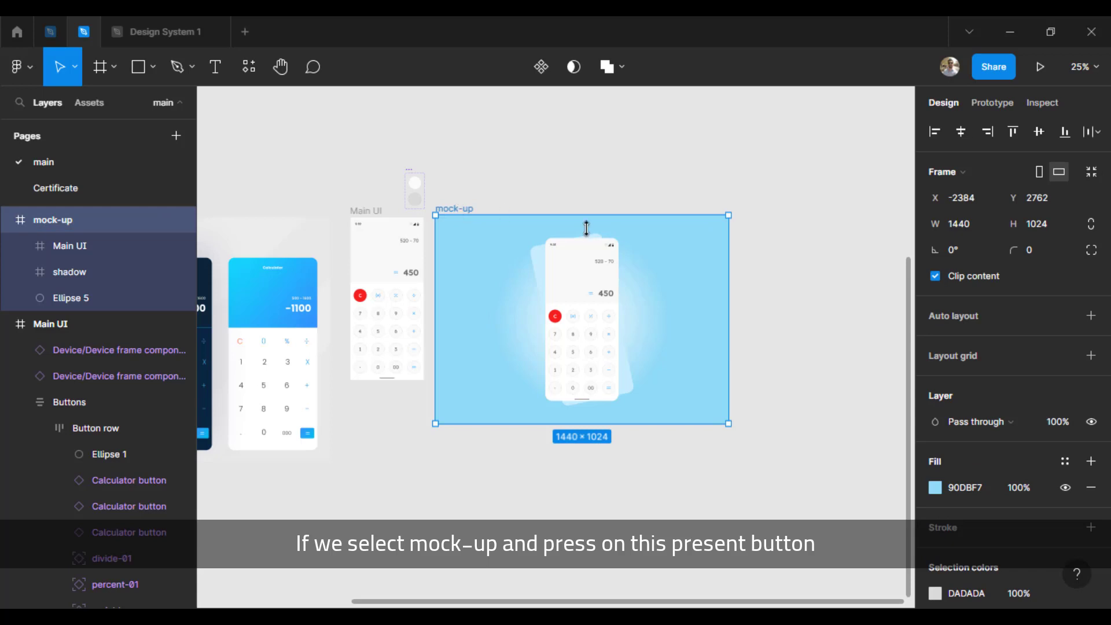
{"action": "left_click", "coordinate": [1040, 68]}
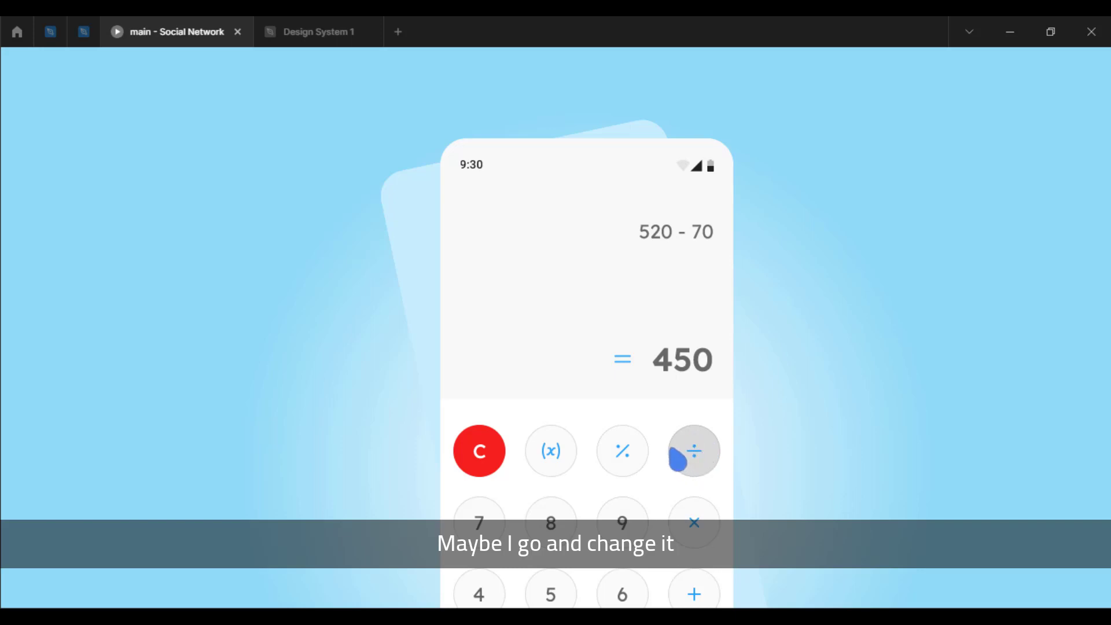
{"action": "left_click", "coordinate": [83, 32]}
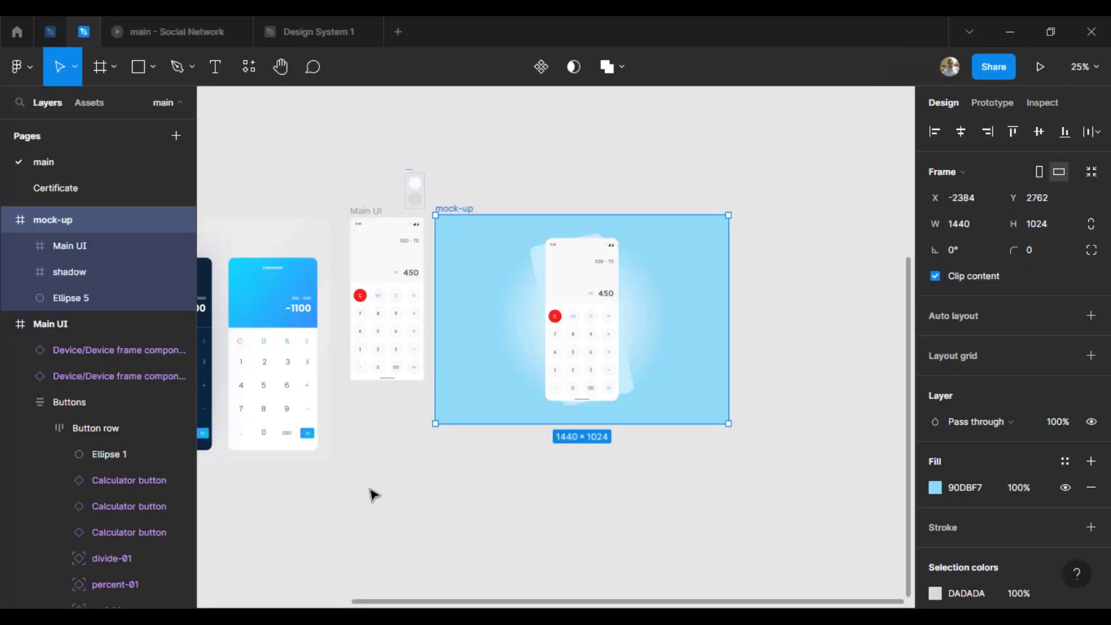
Step: Change the Hover variant's circle fill to light blue DBF4FD by sampling the mock-up background and lightening it
{"action": "left_click", "coordinate": [370, 489]}
{"action": "key", "text": "z"}
{"action": "left_click_drag", "start_coordinate": [382, 155], "coordinate": [433, 214]}
{"action": "left_click_drag", "start_coordinate": [796, 482], "coordinate": [685, 254]}
{"action": "left_click", "coordinate": [541, 260]}
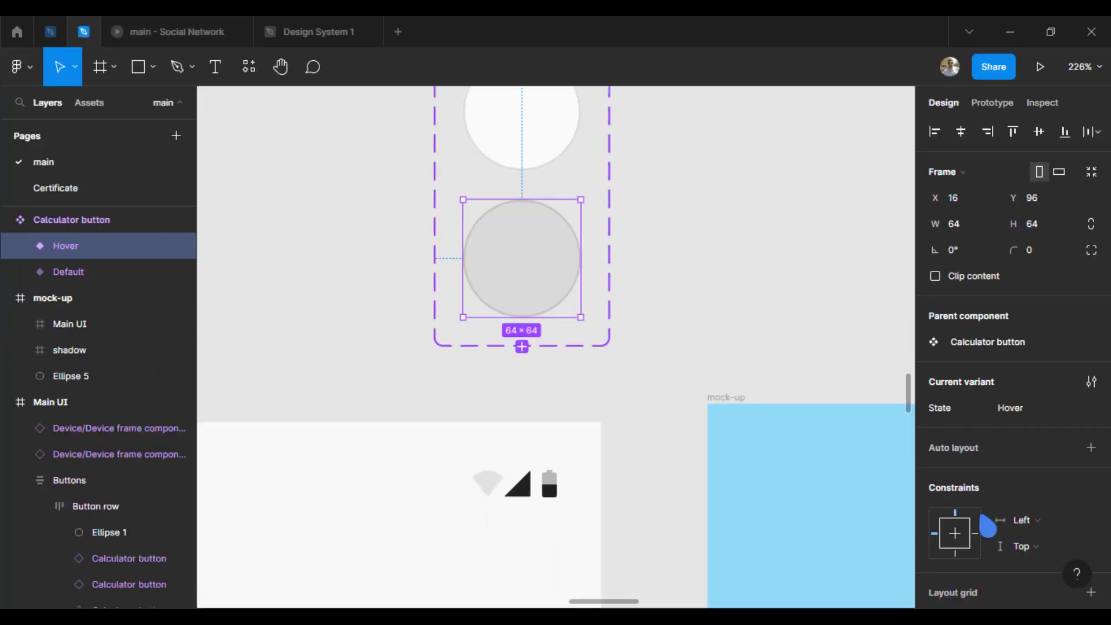
{"action": "scroll", "coordinate": [988, 526], "scroll_direction": "down", "scroll_amount": 5}
{"action": "scroll", "coordinate": [935, 584], "scroll_direction": "down", "scroll_amount": 2}
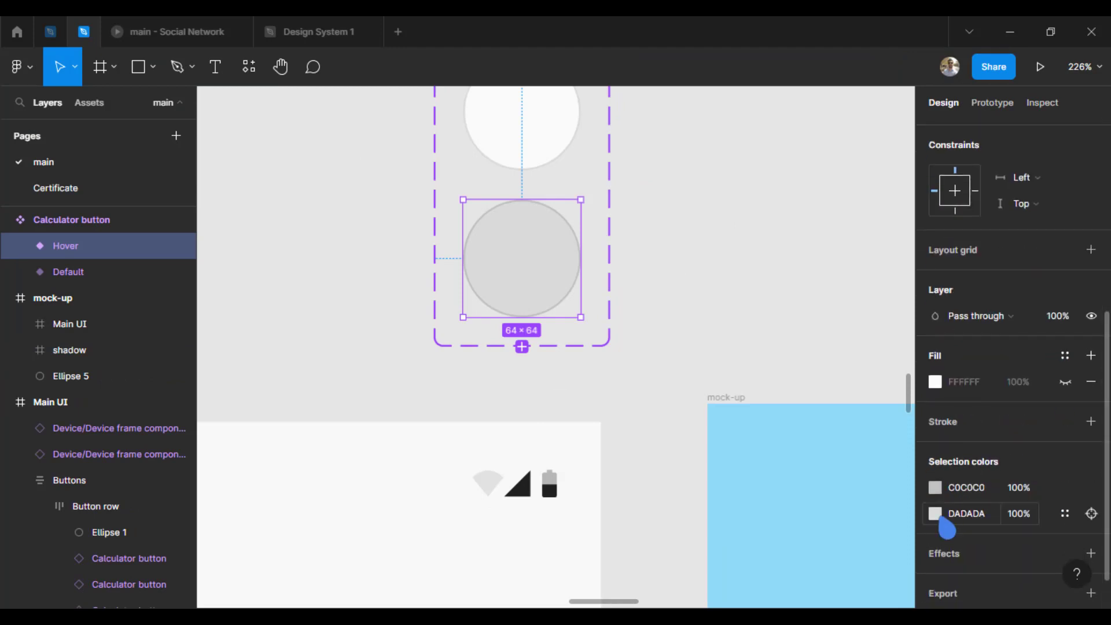
{"action": "left_click", "coordinate": [937, 515]}
{"action": "left_click", "coordinate": [745, 427]}
{"action": "left_click", "coordinate": [714, 409]}
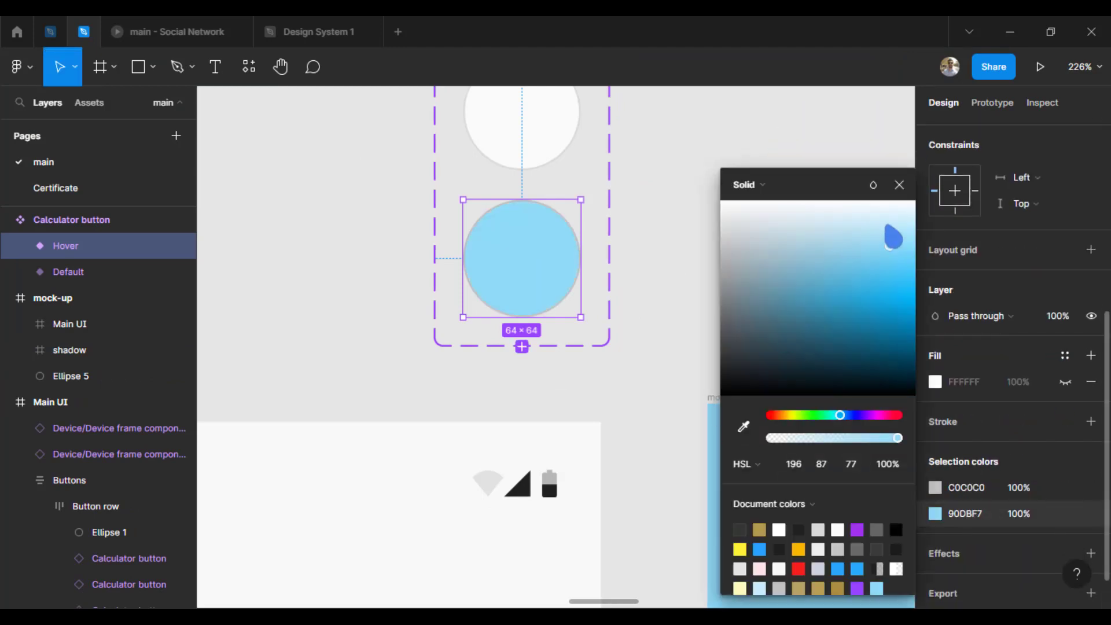
{"action": "left_click_drag", "start_coordinate": [889, 228], "coordinate": [892, 220]}
{"action": "left_click", "coordinate": [901, 188]}
Step: Change the Hover variant's outline to 67D4FC by sampling the mock-up background and making it more saturated
{"action": "left_click", "coordinate": [935, 488]}
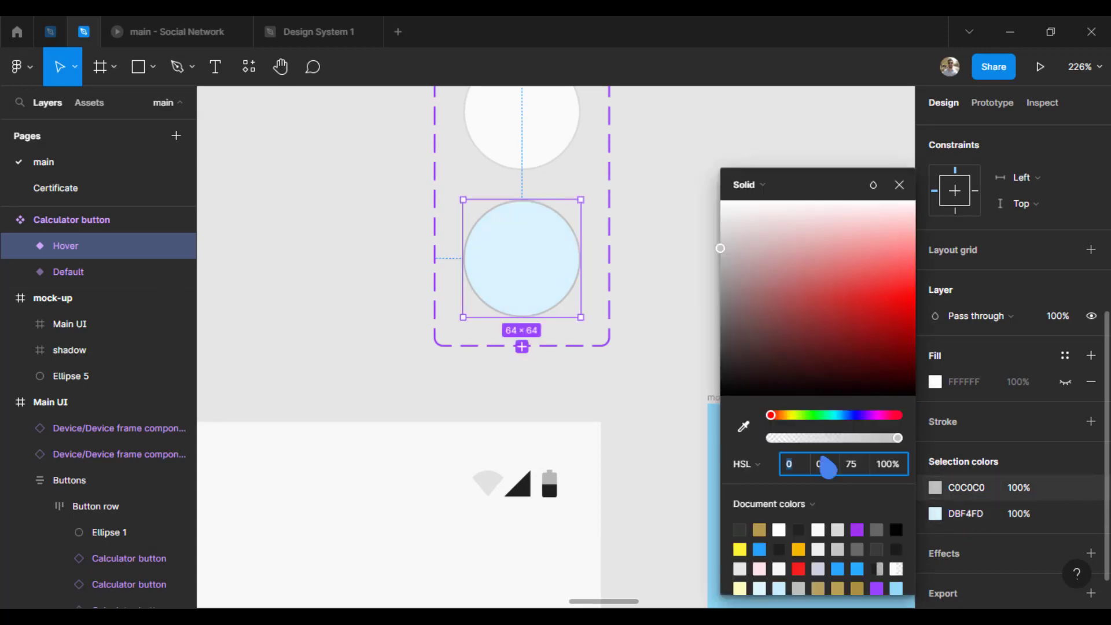
{"action": "left_click", "coordinate": [744, 427]}
{"action": "left_click", "coordinate": [714, 408]}
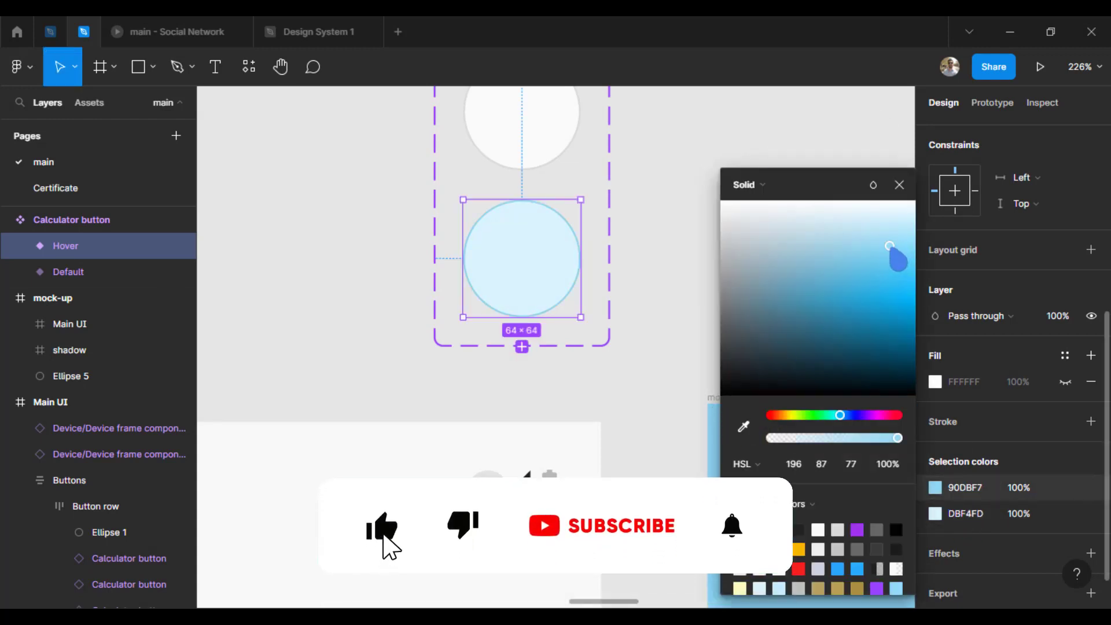
{"action": "left_click_drag", "start_coordinate": [889, 245], "coordinate": [908, 260]}
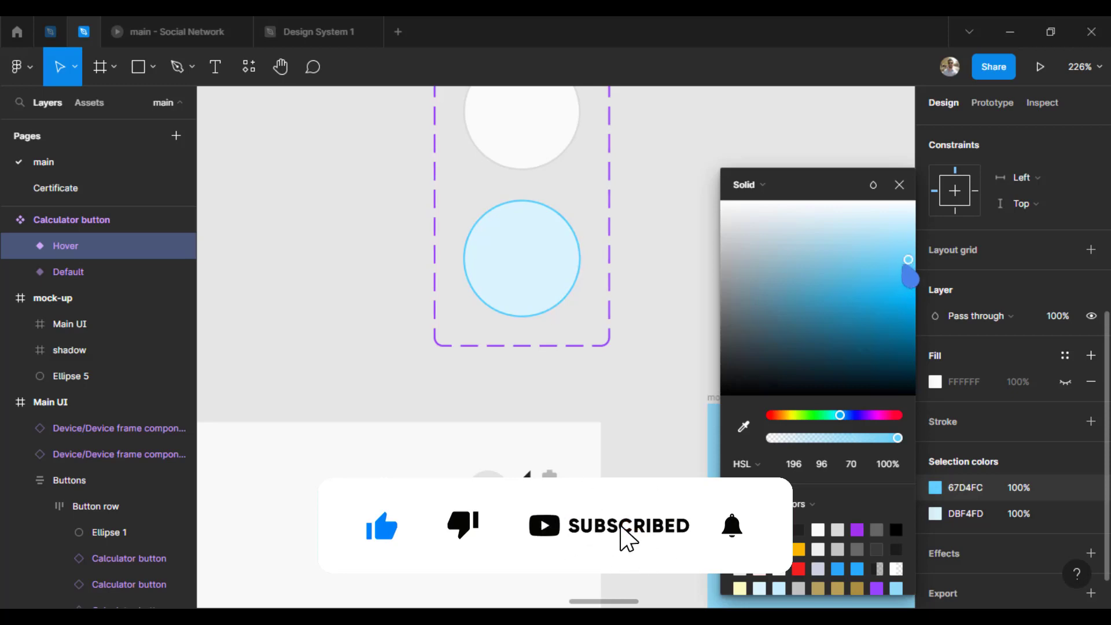
{"action": "left_click", "coordinate": [898, 184]}
Step: Check the recoloured hover state of the buttons in the running prototype and return to the design file
{"action": "left_click", "coordinate": [189, 36]}
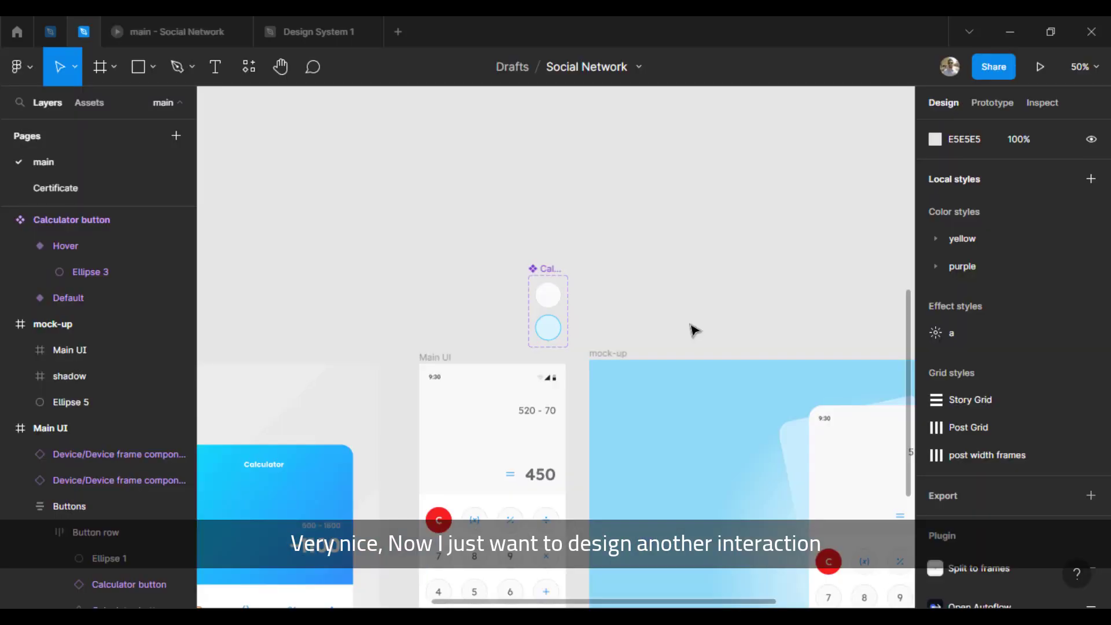
{"action": "key", "text": "ctrl+minus"}
{"action": "left_click_drag", "start_coordinate": [693, 322], "coordinate": [477, 234]}
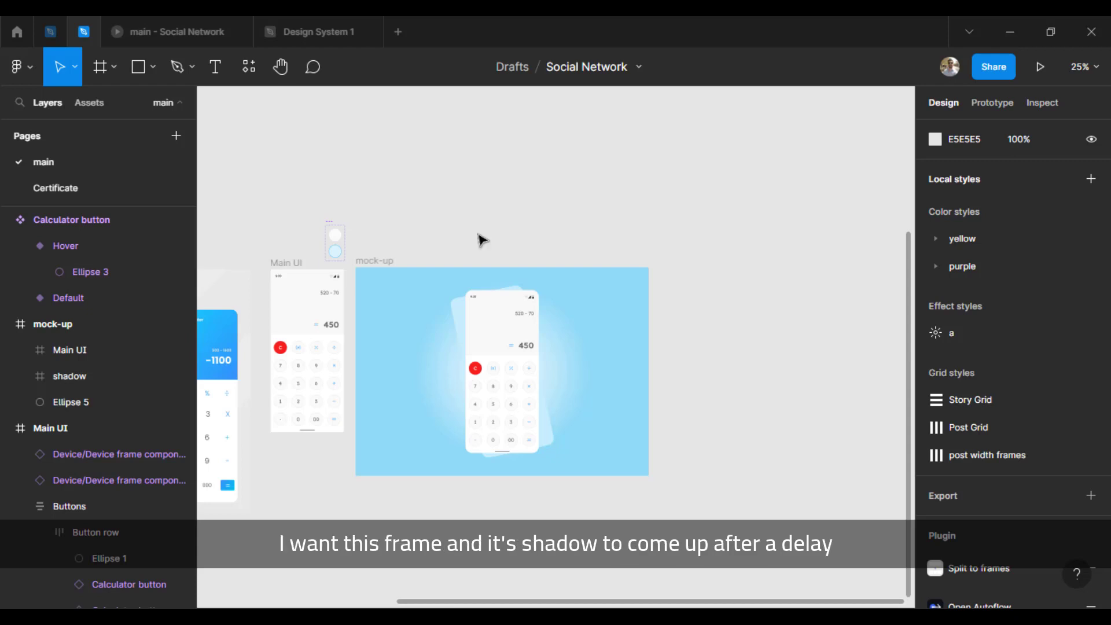
{"action": "left_click", "coordinate": [457, 318]}
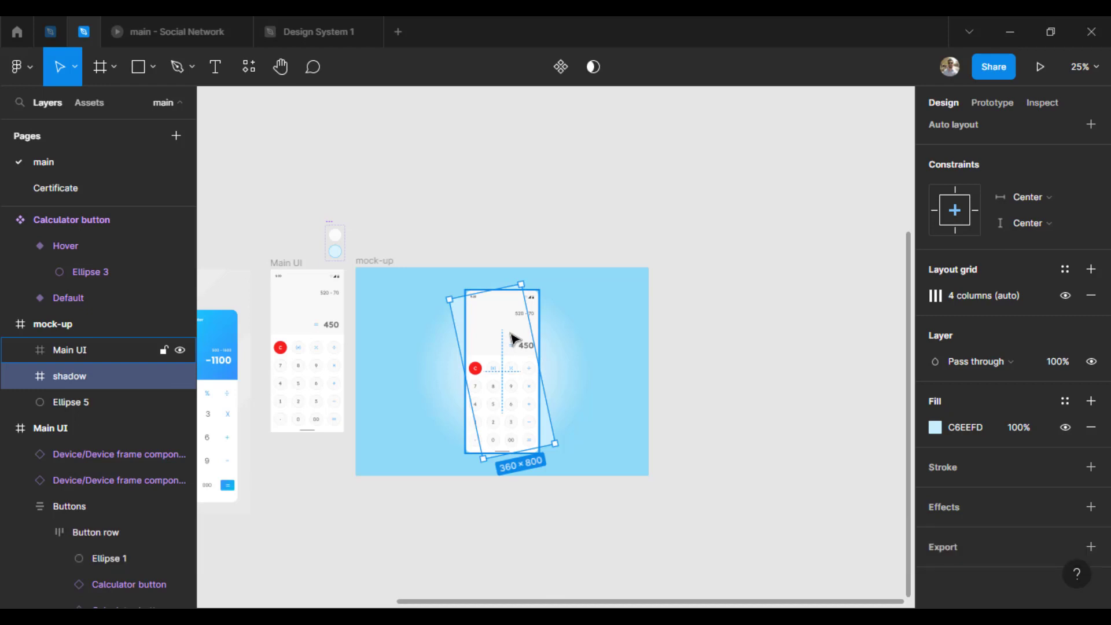
{"action": "left_click", "coordinate": [463, 223]}
{"action": "left_click_drag", "start_coordinate": [446, 227], "coordinate": [423, 174]}
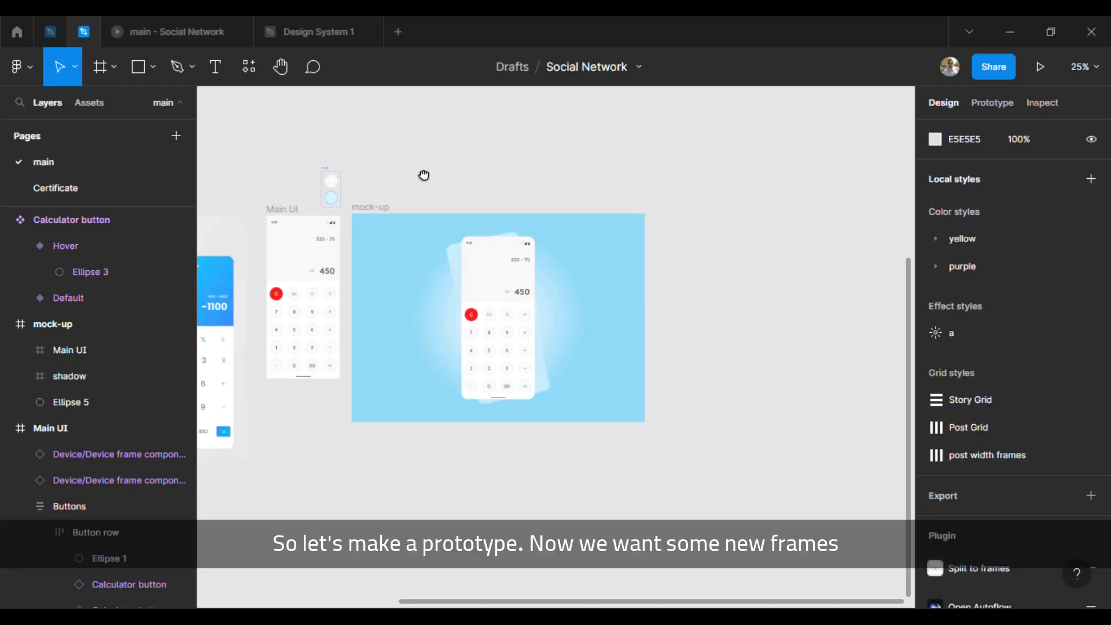
Step: Rename the mock-up frame to mock-up 1 and place a duplicate of it directly beside the original
{"action": "left_click", "coordinate": [375, 207]}
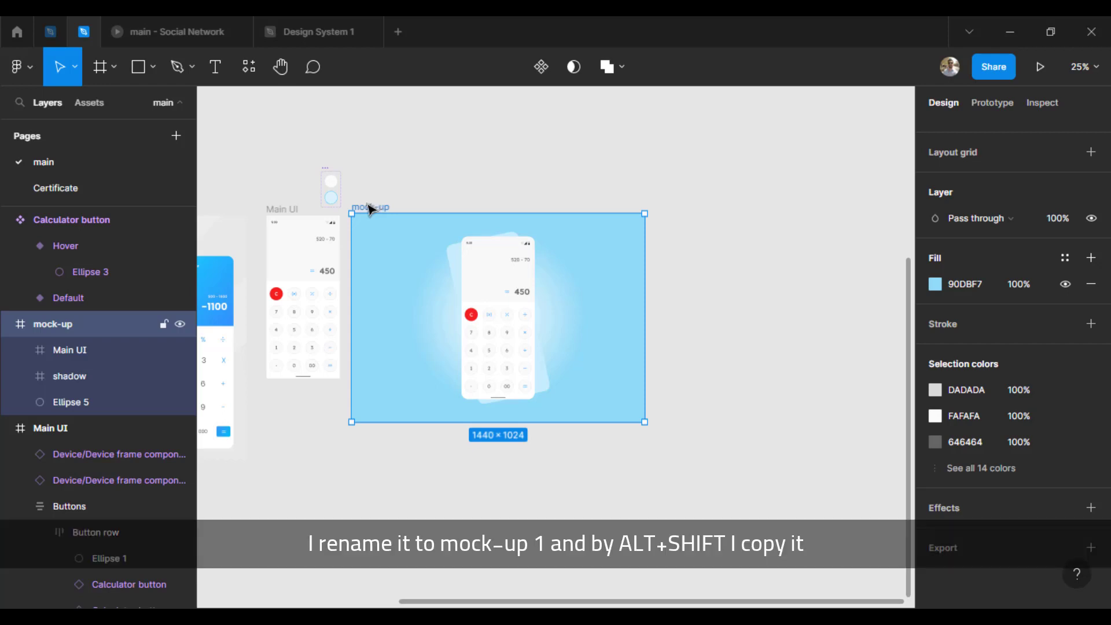
{"action": "double_click", "coordinate": [371, 208]}
{"action": "key", "text": "Right"}
{"action": "key", "text": "Return"}
{"action": "left_click_drag", "start_coordinate": [384, 208], "coordinate": [663, 209]}
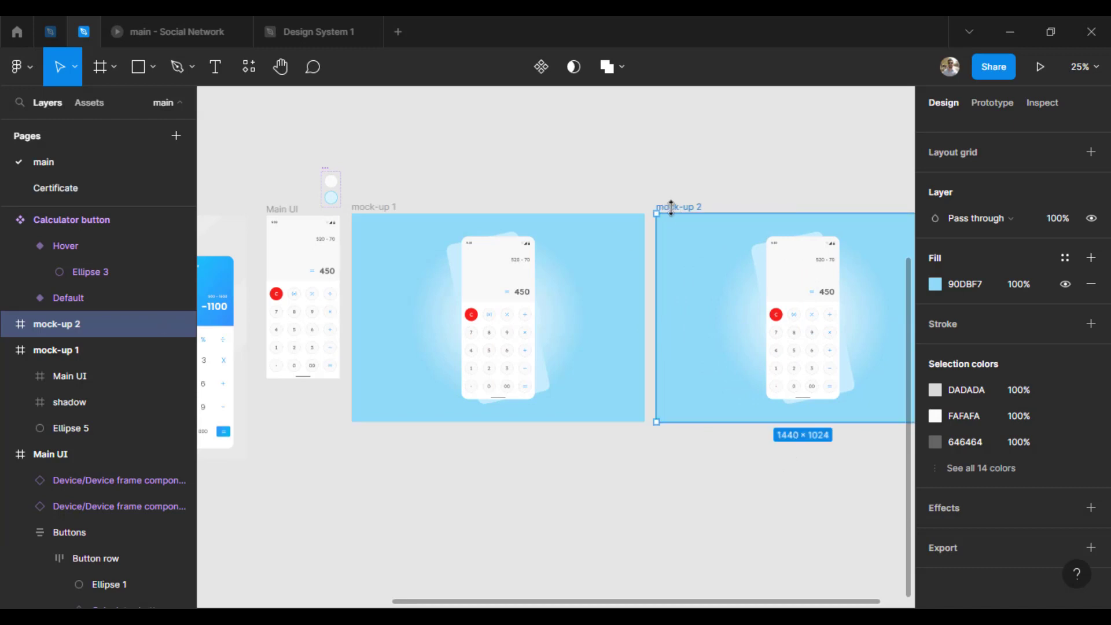
Step: Set the rotation of the shadow layer in mock-up 1 to 0°
{"action": "left_click", "coordinate": [732, 185]}
{"action": "left_click_drag", "start_coordinate": [721, 180], "coordinate": [650, 180]}
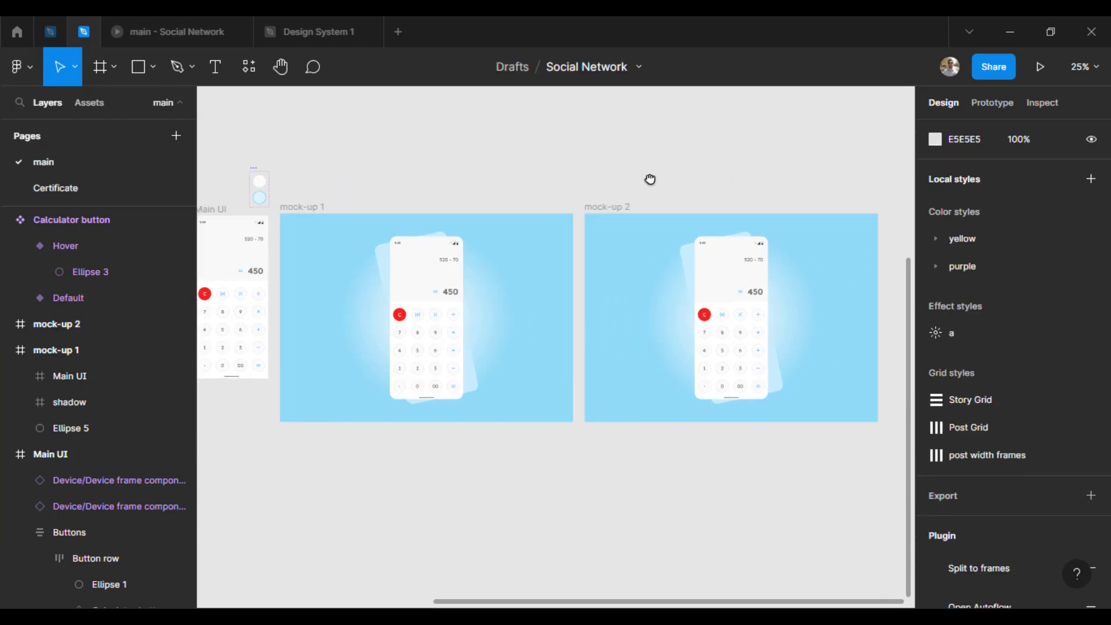
{"action": "left_click", "coordinate": [431, 320]}
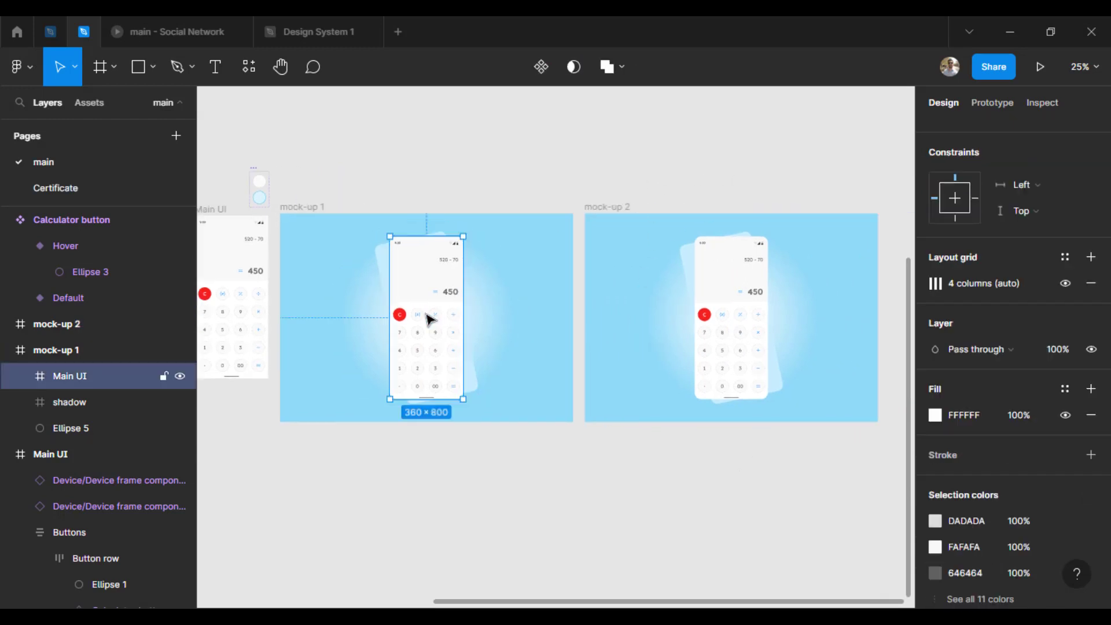
{"action": "left_click", "coordinate": [382, 279], "text": "shift"}
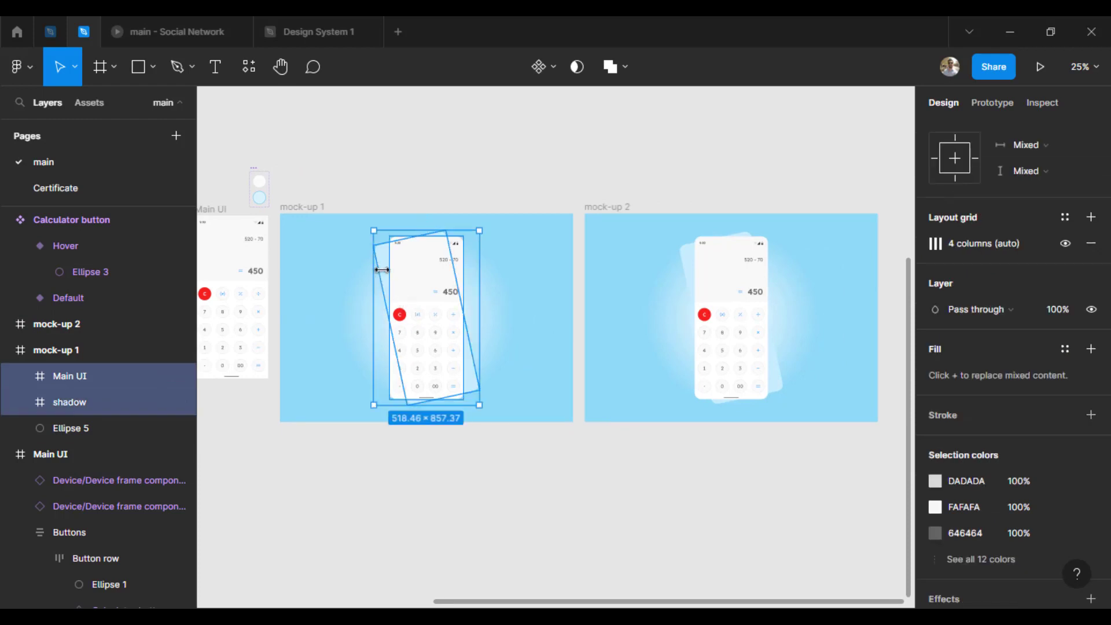
{"action": "left_click", "coordinate": [381, 269]}
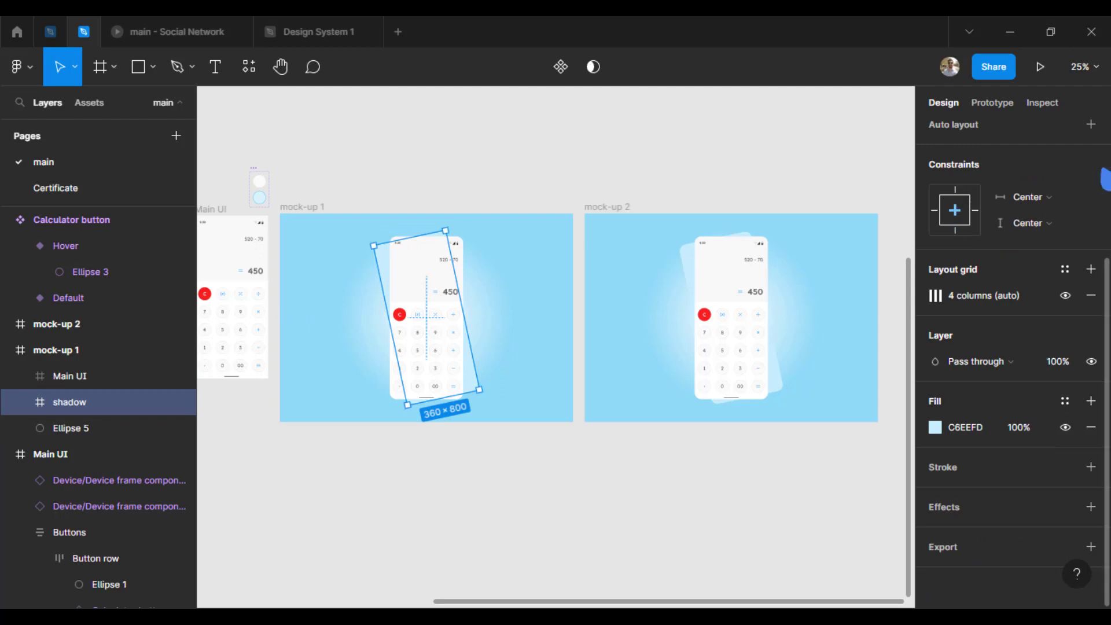
{"action": "scroll", "coordinate": [1096, 241], "scroll_direction": "up", "scroll_amount": 5}
{"action": "left_click", "coordinate": [976, 256]}
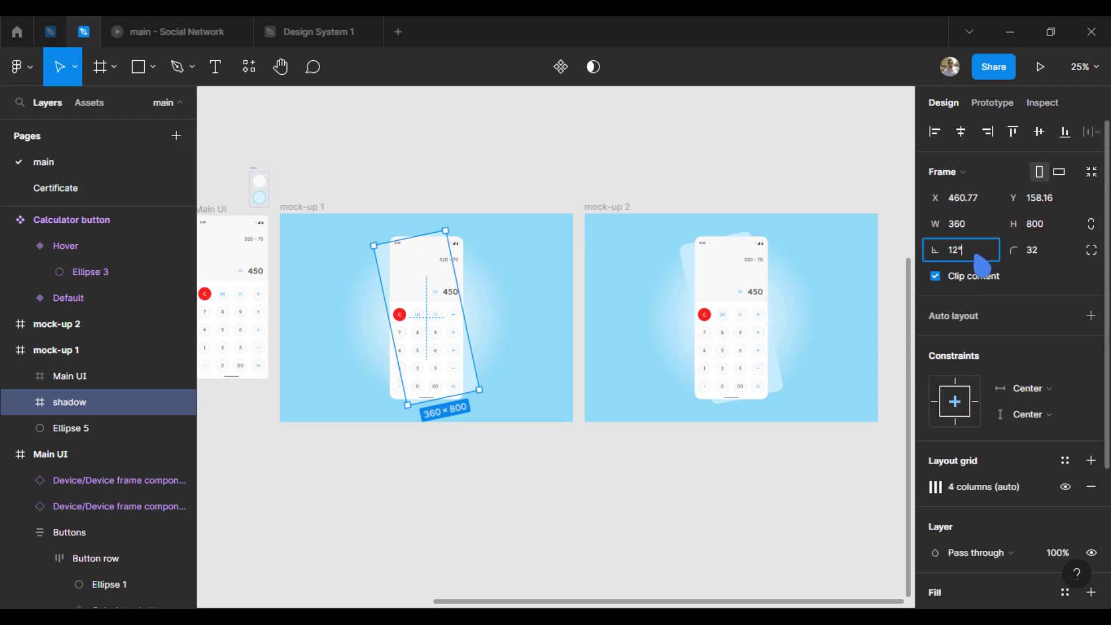
{"action": "type", "text": "0"}
{"action": "key", "text": "Return"}
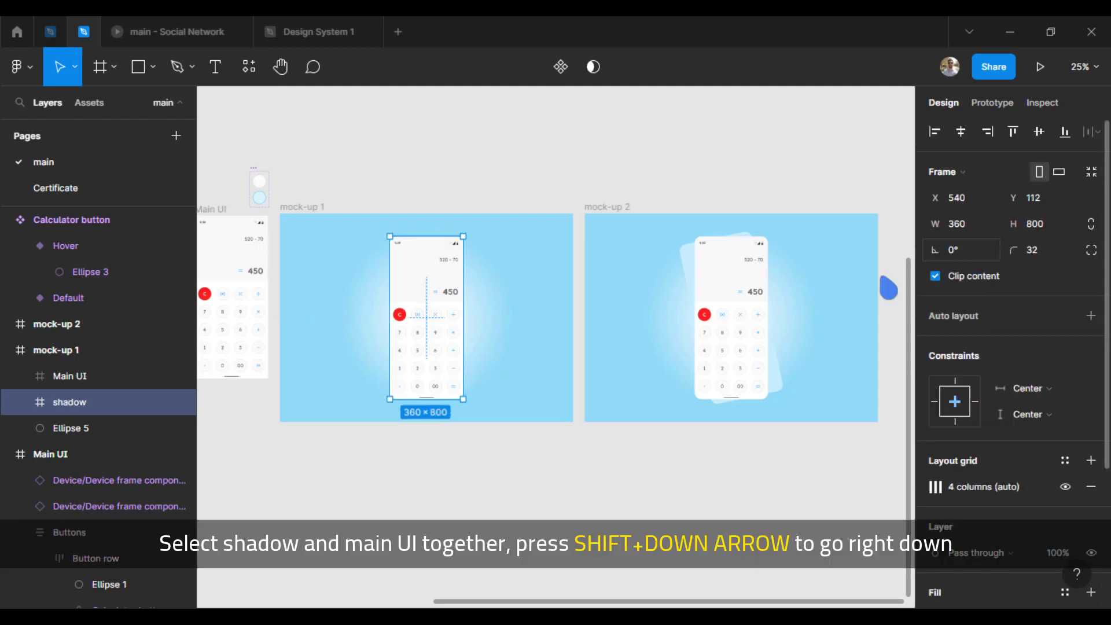
Step: Move the Main UI and shadow layers of mock-up 1 together straight down out of the frame, to Y 1064
{"action": "left_click", "coordinate": [87, 376], "text": "shift"}
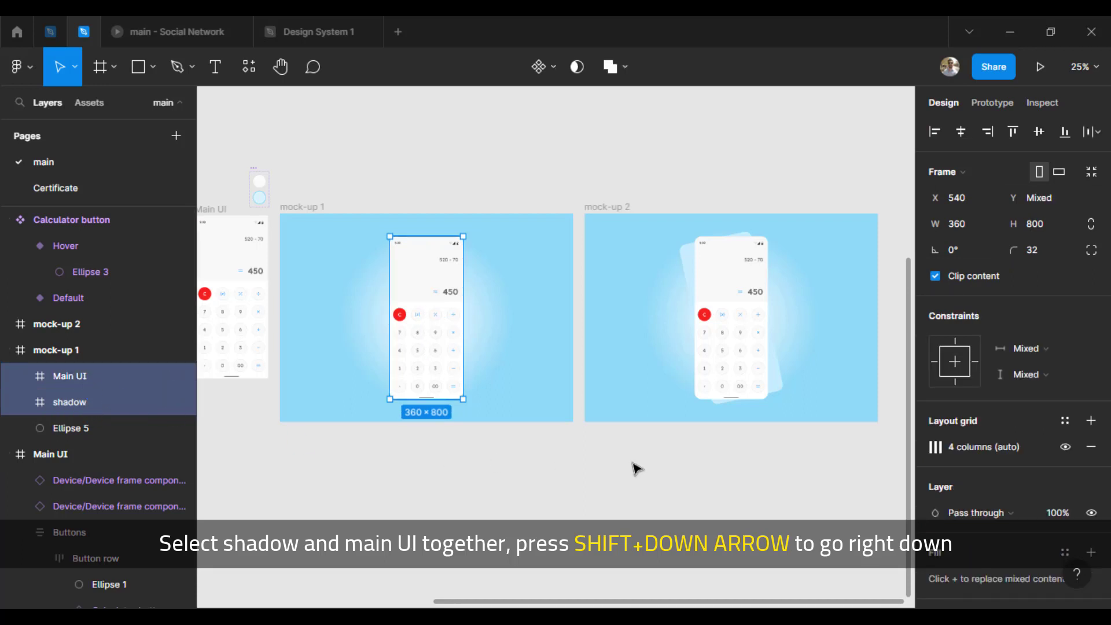
{"action": "key", "text": "shift+Down"}
{"action": "key", "text": "shift+Down"}
{"action": "key", "text": "shift+Down"}
{"action": "key", "text": "shift+Down"}
{"action": "key", "text": "shift+Down"}
{"action": "key", "text": "shift+Down"}
{"action": "key", "text": "shift+Down"}
{"action": "key", "text": "shift+Down"}
{"action": "key", "text": "shift+Down"}
{"action": "key", "text": "shift+Down"}
{"action": "key", "text": "shift+Down"}
{"action": "key", "text": "shift+Down"}
{"action": "key", "text": "shift+Down"}
{"action": "key", "text": "shift+Down"}
{"action": "key", "text": "shift+Down"}
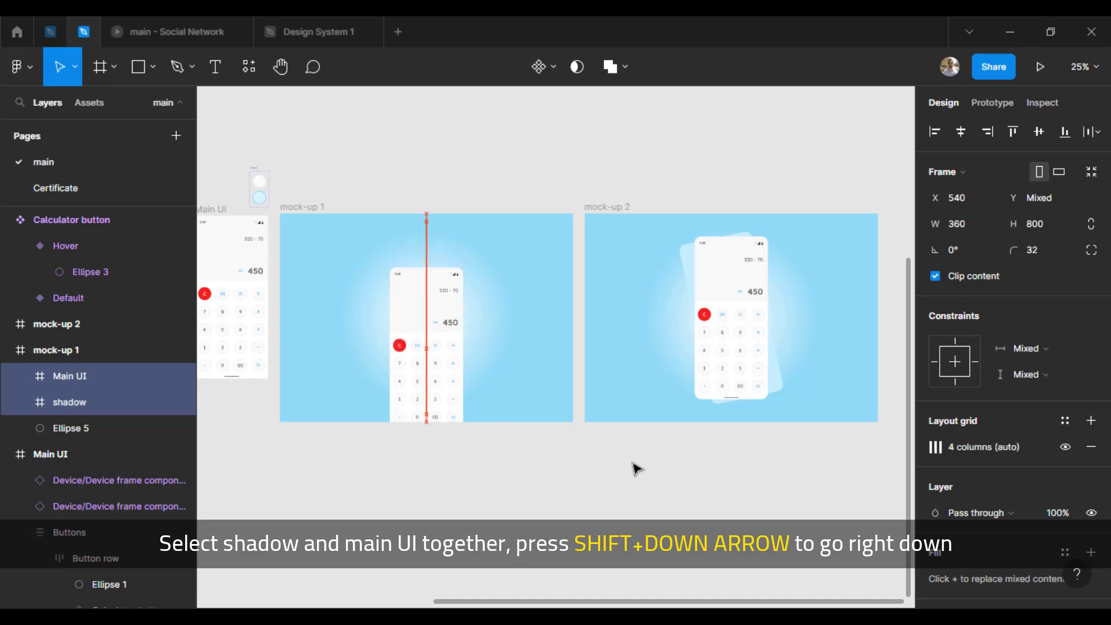
{"action": "key", "text": "shift+Down"}
{"action": "key", "text": "shift+Down"}
{"action": "key", "text": "shift+Down"}
{"action": "key", "text": "shift+Down"}
{"action": "key", "text": "shift+Down"}
{"action": "key", "text": "shift+Down"}
{"action": "key", "text": "shift+Down"}
{"action": "key", "text": "shift+Down"}
{"action": "key", "text": "shift+Down"}
{"action": "key", "text": "shift+Down"}
{"action": "key", "text": "shift+Down"}
{"action": "key", "text": "shift+Down"}
{"action": "key", "text": "shift+Down"}
{"action": "key", "text": "shift+Down"}
{"action": "key", "text": "shift+Down"}
{"action": "key", "text": "shift+Down"}
{"action": "key", "text": "shift+Down"}
{"action": "key", "text": "shift+Down"}
{"action": "key", "text": "shift+Down"}
{"action": "key", "text": "shift+Down"}
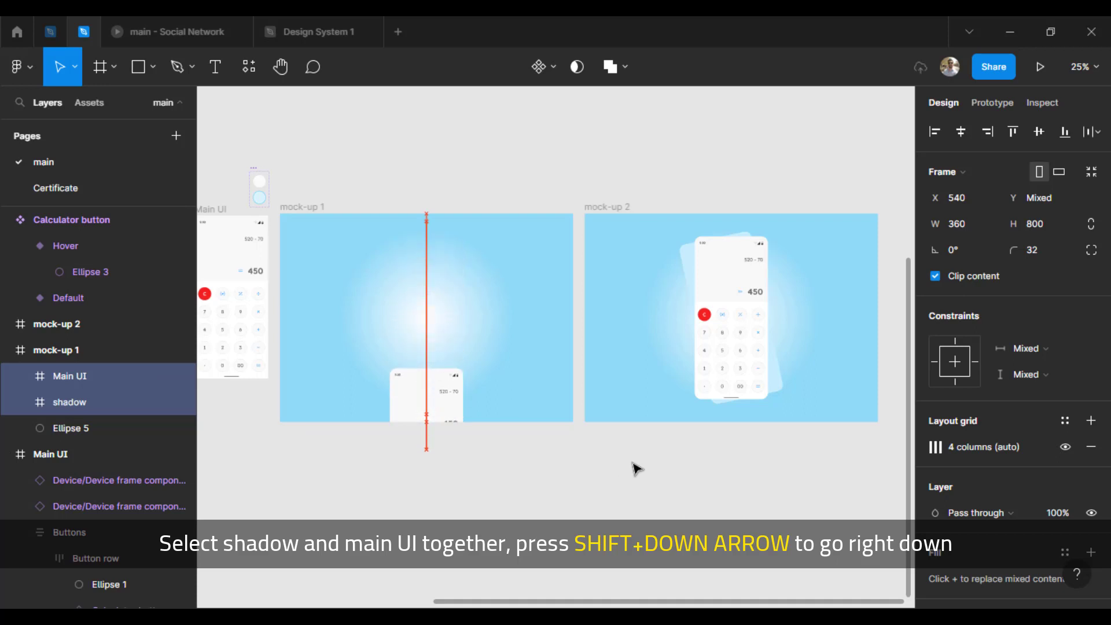
{"action": "key", "text": "shift+Down"}
{"action": "key", "text": "shift+Down"}
{"action": "key", "text": "shift+Down"}
{"action": "key", "text": "shift+Down"}
{"action": "key", "text": "shift+Down"}
{"action": "key", "text": "shift+Down"}
{"action": "key", "text": "shift+Down"}
{"action": "key", "text": "shift+Down"}
{"action": "key", "text": "shift+Down"}
{"action": "key", "text": "shift+Down"}
{"action": "key", "text": "shift+Down"}
{"action": "key", "text": "shift+Down"}
{"action": "key", "text": "shift+Down"}
{"action": "key", "text": "shift+Down"}
{"action": "key", "text": "shift+Down"}
{"action": "key", "text": "shift+Down"}
{"action": "key", "text": "shift+Down"}
{"action": "key", "text": "shift+Down"}
{"action": "key", "text": "shift+Down"}
{"action": "key", "text": "shift+Down"}
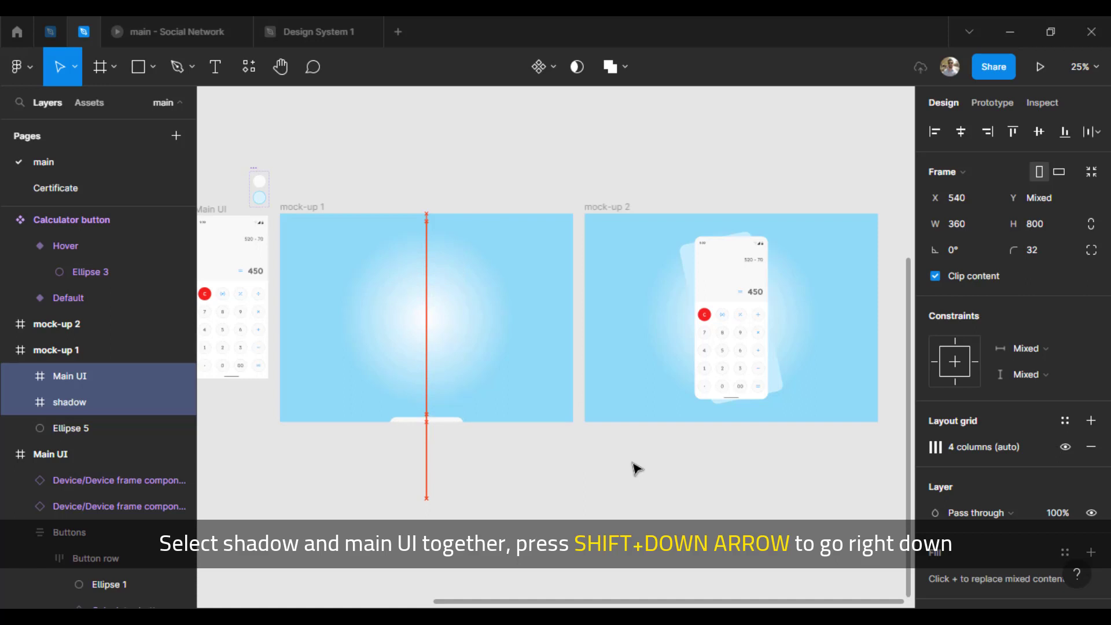
{"action": "key", "text": "shift+Down"}
{"action": "key", "text": "shift+Down"}
{"action": "key", "text": "shift+Down"}
{"action": "key", "text": "shift+Down"}
{"action": "key", "text": "shift+Down"}
{"action": "key", "text": "shift+Down"}
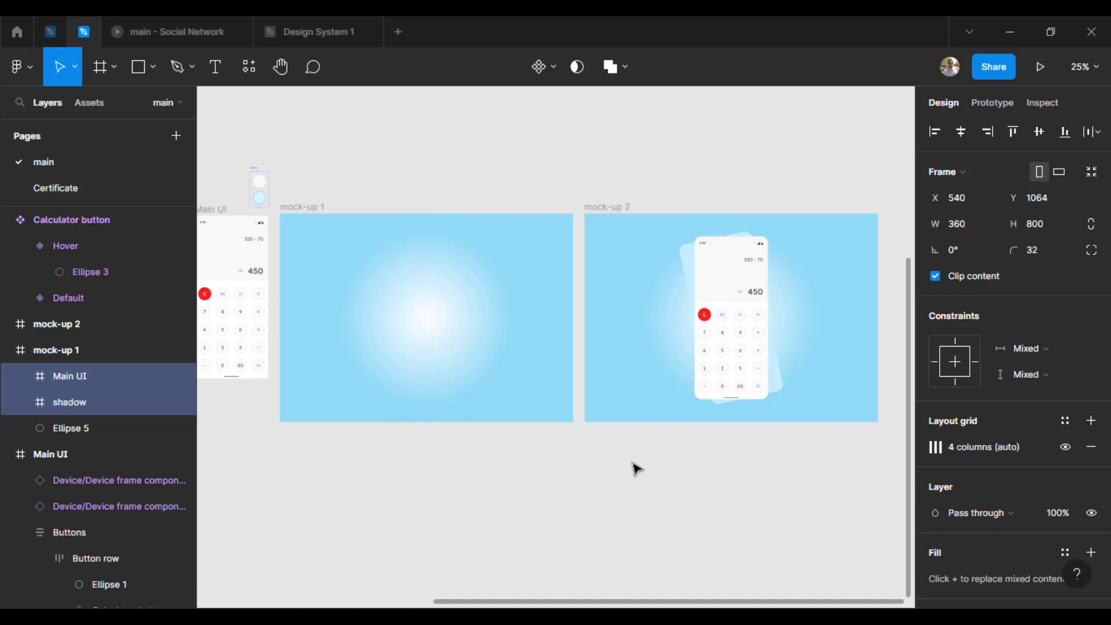
{"action": "left_click", "coordinate": [636, 467]}
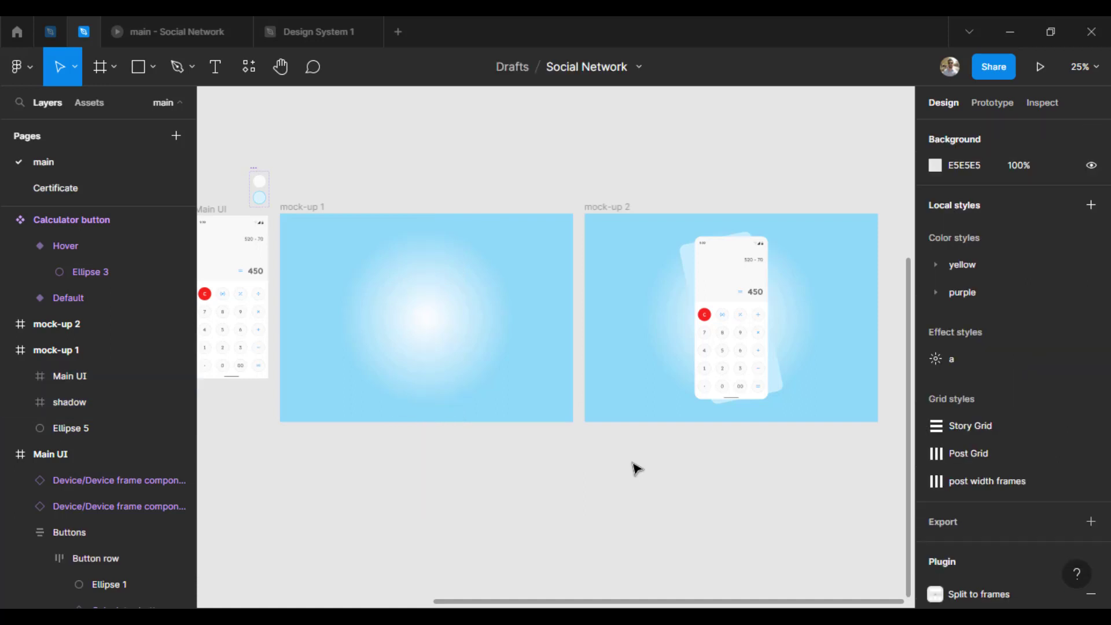
Step: Set the rotation of the shadow layer in mock-up 2 to 0°
{"action": "left_click", "coordinate": [694, 273]}
{"action": "left_click", "coordinate": [961, 250]}
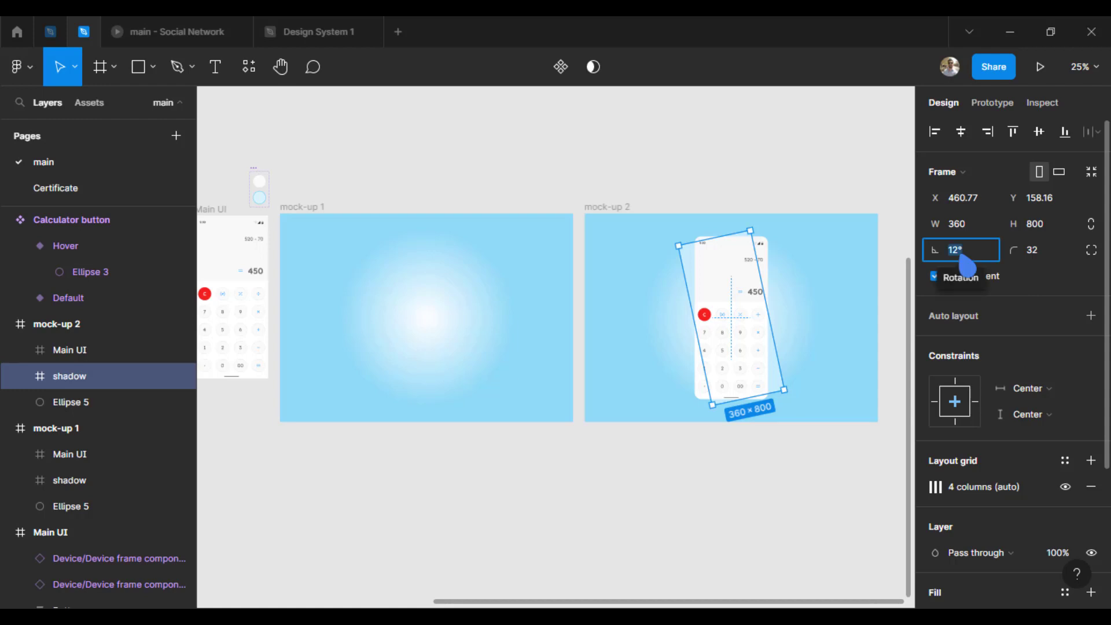
{"action": "type", "text": "0"}
{"action": "key", "text": "Return"}
{"action": "left_click", "coordinate": [635, 172]}
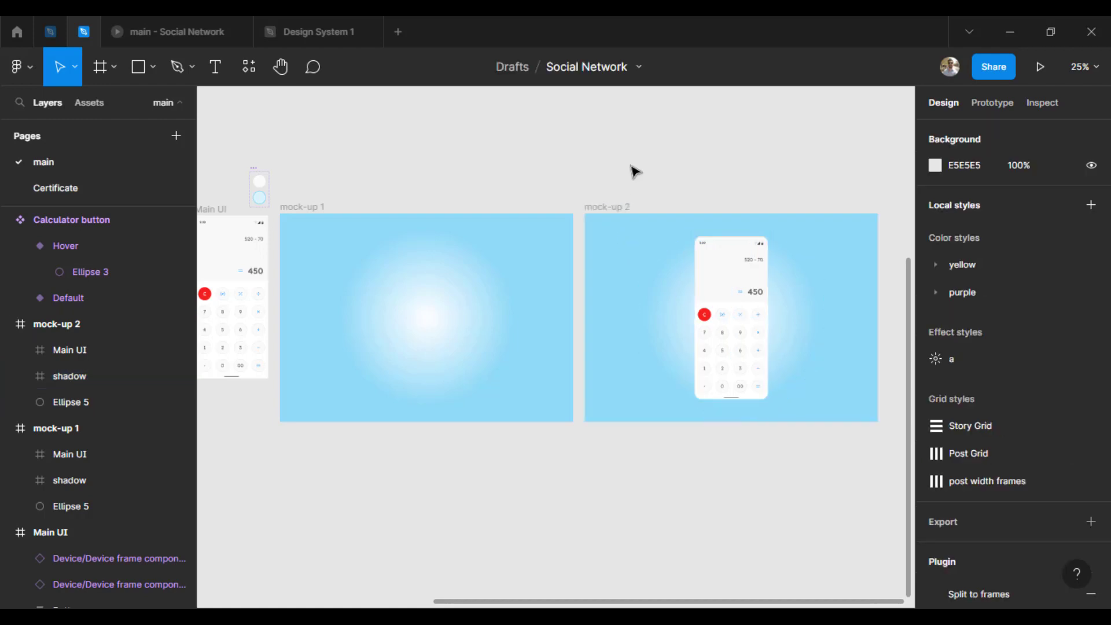
Step: Place a duplicate of the mock-up 2 frame directly to its right as mock-up 3
{"action": "scroll", "coordinate": [630, 173], "scroll_direction": "right", "scroll_amount": 5}
{"action": "left_click", "coordinate": [323, 229]}
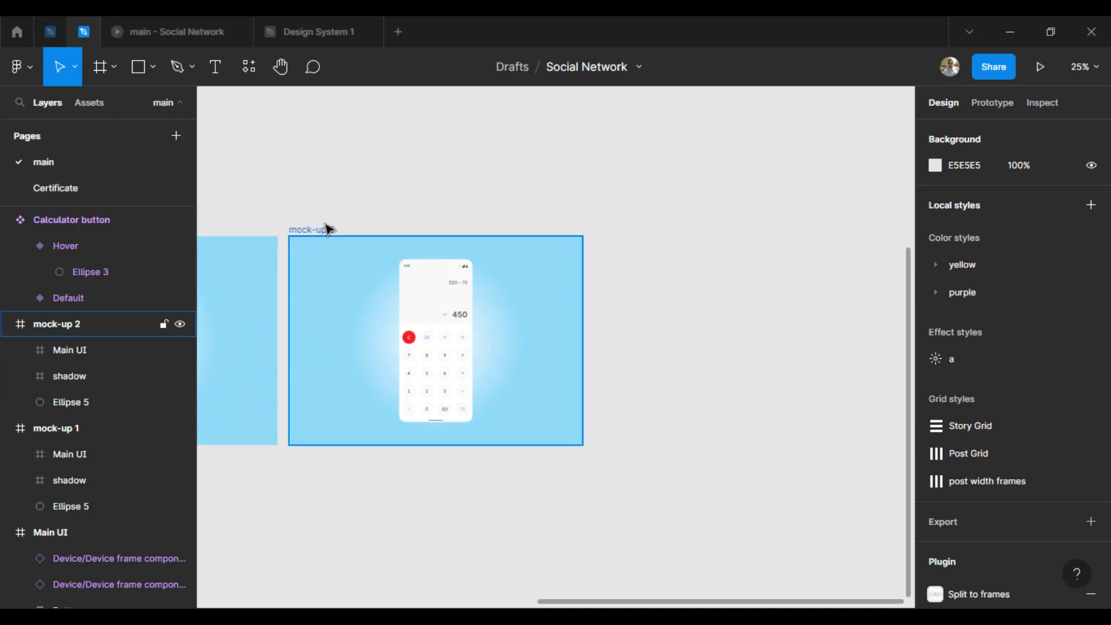
{"action": "left_click_drag", "start_coordinate": [308, 234], "coordinate": [613, 233]}
Step: Rotate the shadow layer in mock-up 3 to 12°
{"action": "left_click", "coordinate": [734, 384]}
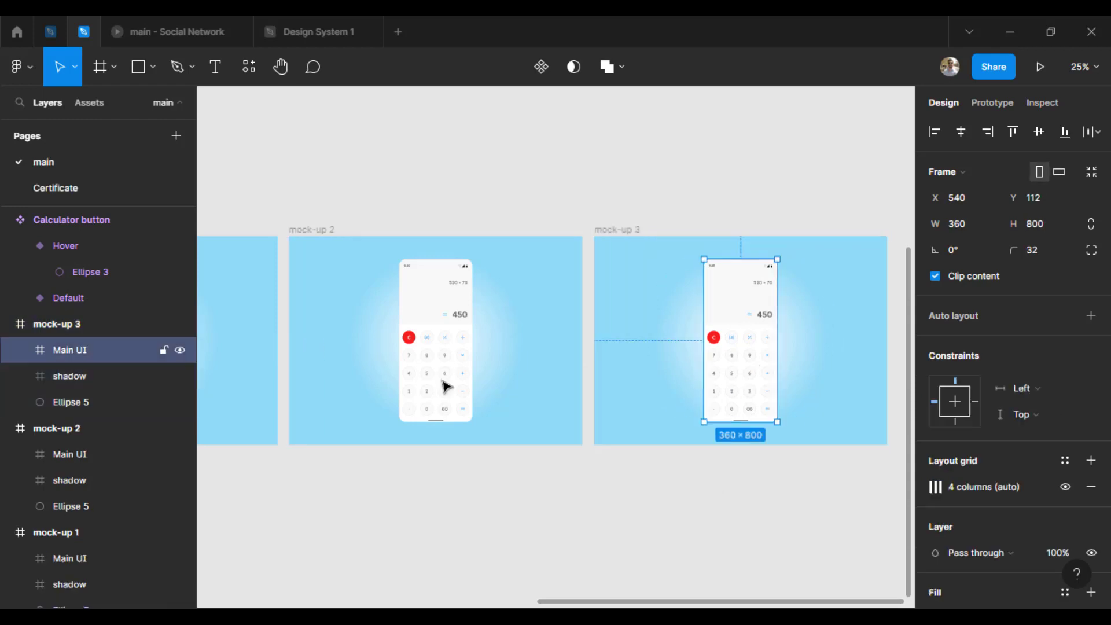
{"action": "left_click", "coordinate": [71, 379]}
{"action": "left_click_drag", "start_coordinate": [938, 251], "coordinate": [952, 256]}
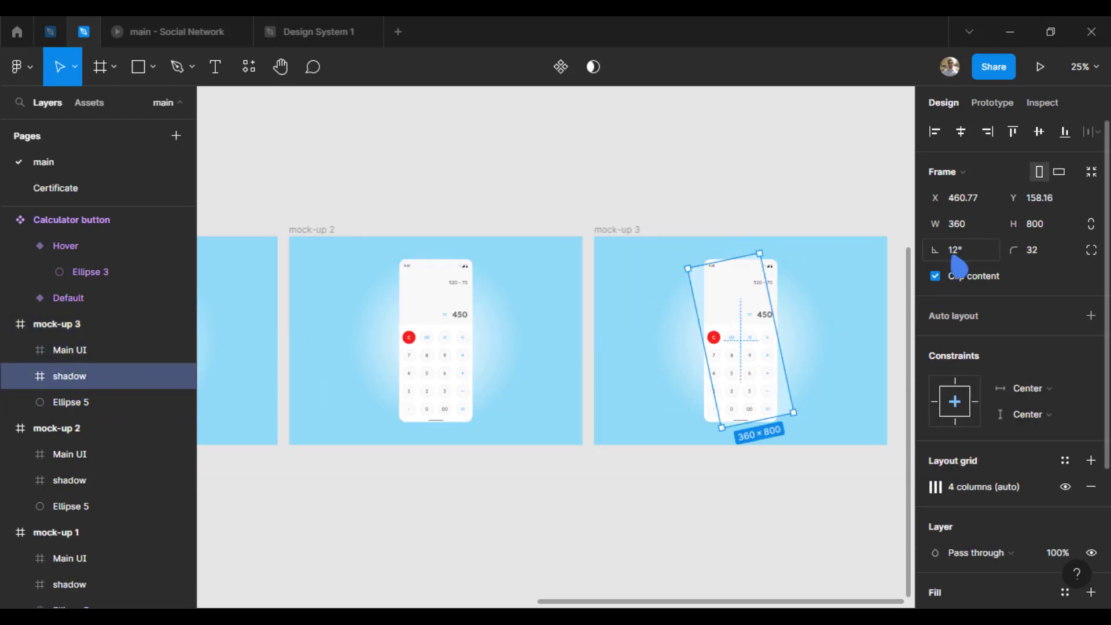
{"action": "left_click", "coordinate": [674, 498]}
{"action": "scroll", "coordinate": [689, 481], "scroll_direction": "right", "scroll_amount": 3}
{"action": "left_click", "coordinate": [528, 230]}
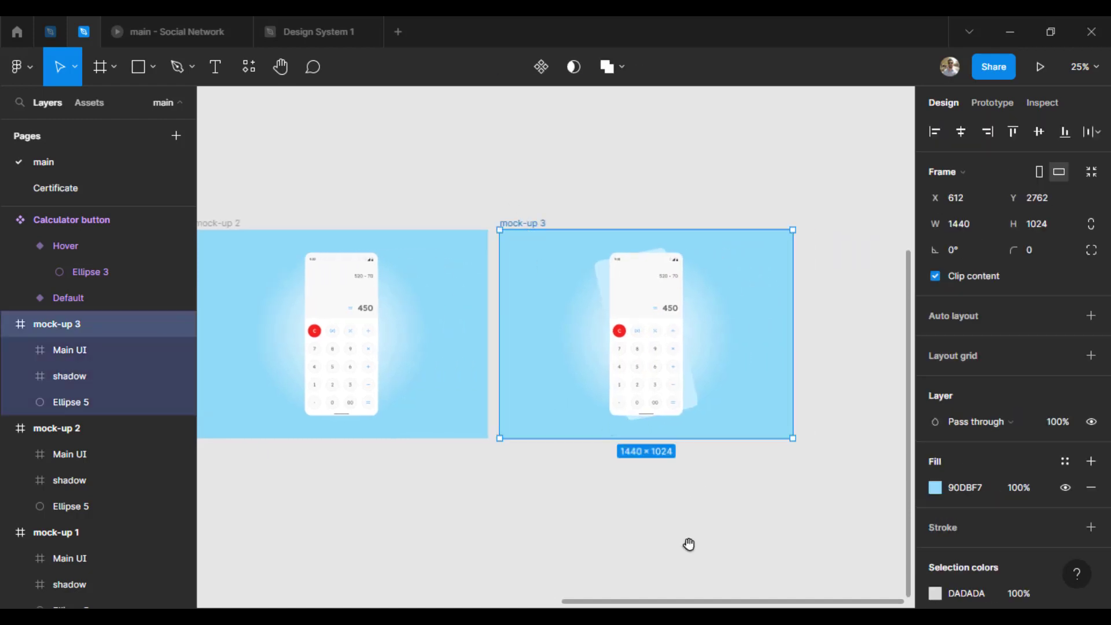
{"action": "scroll", "coordinate": [596, 497], "scroll_direction": "right", "scroll_amount": 3}
{"action": "left_click_drag", "start_coordinate": [380, 208], "coordinate": [692, 216]}
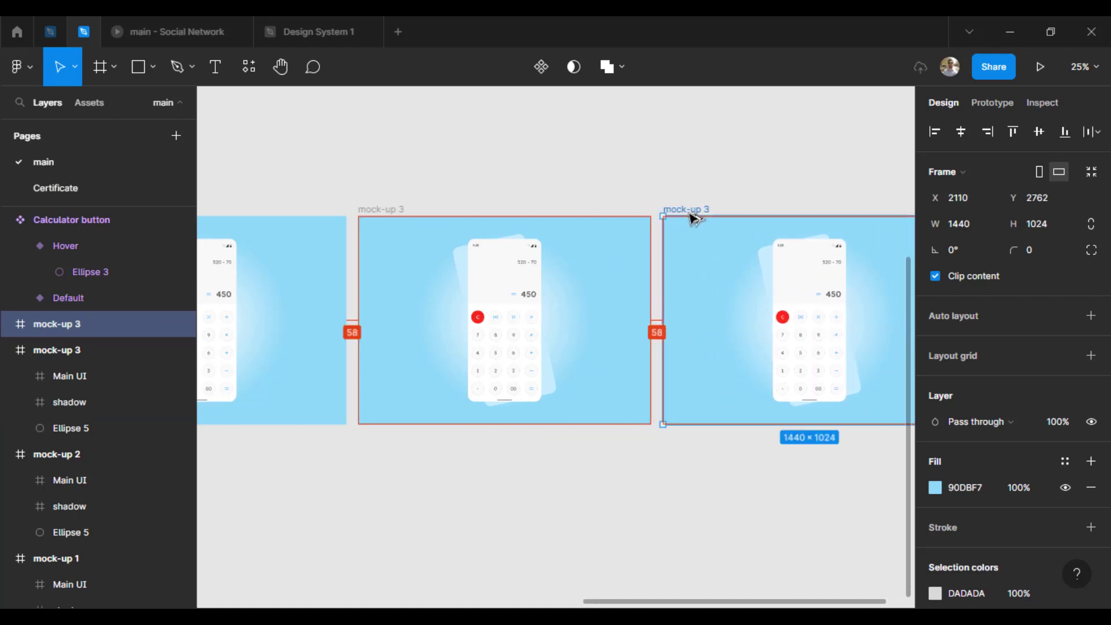
{"action": "key", "text": "Delete"}
Step: Connect mock-up 1 to mock-up 2 in the prototype and make the transition trigger after a delay
{"action": "scroll", "coordinate": [775, 300], "scroll_direction": "left", "scroll_amount": 4}
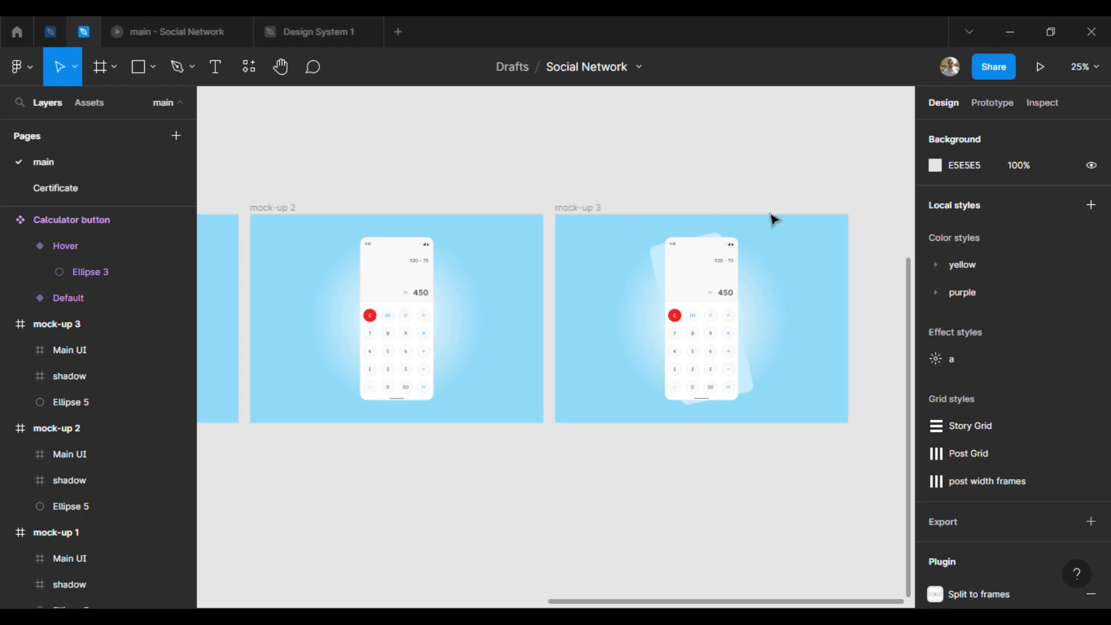
{"action": "left_click_drag", "start_coordinate": [451, 164], "coordinate": [684, 168]}
{"action": "left_click", "coordinate": [991, 102]}
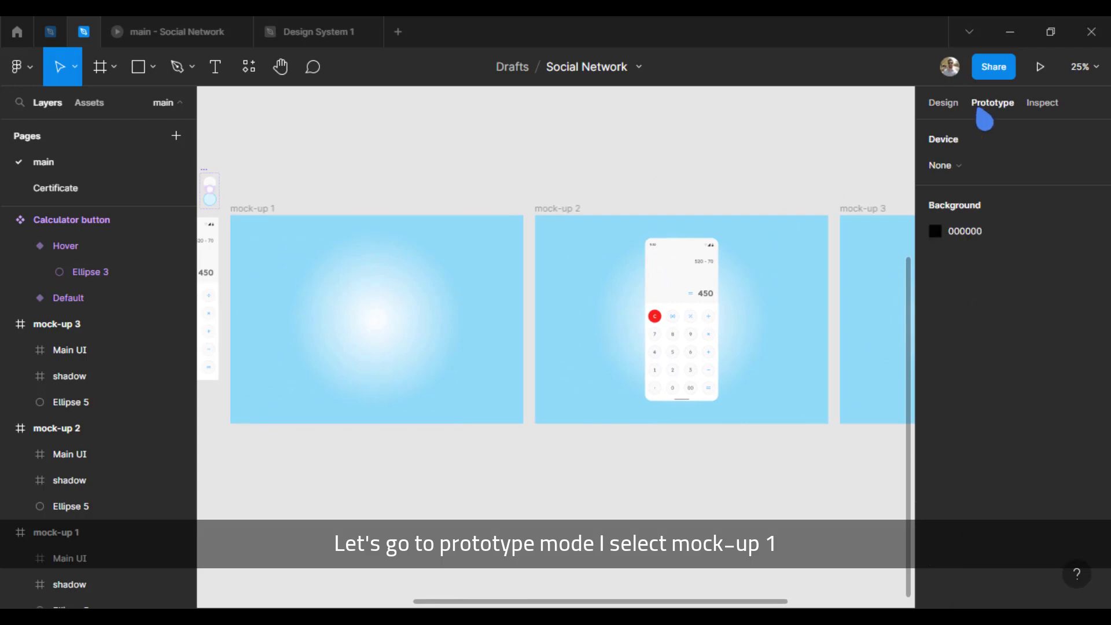
{"action": "left_click", "coordinate": [235, 208]}
{"action": "left_click", "coordinate": [237, 209]}
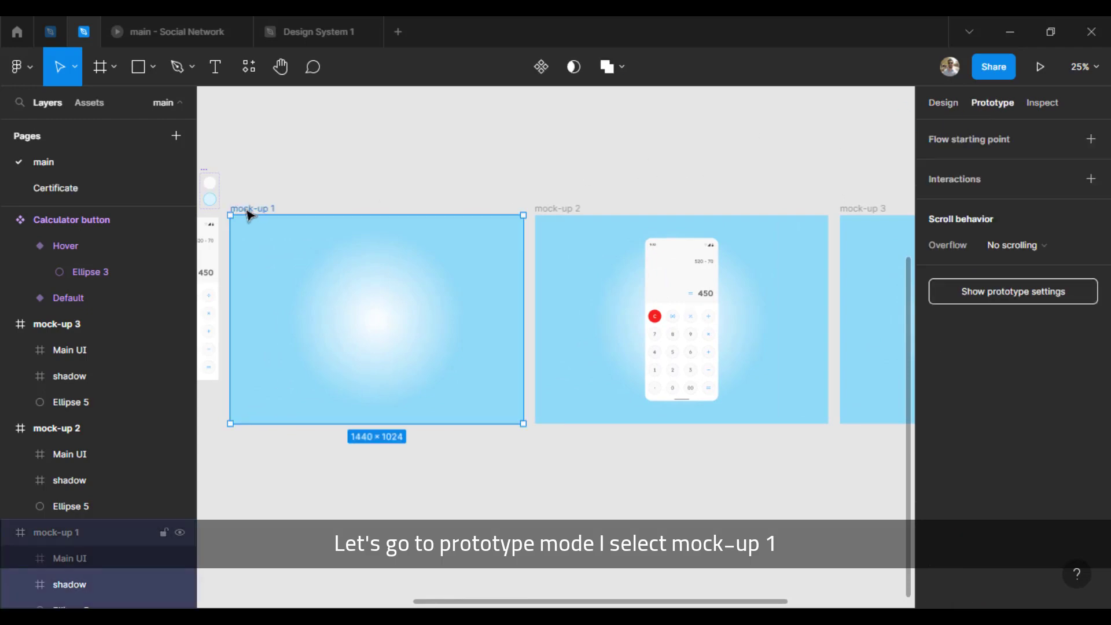
{"action": "mouse_move", "coordinate": [523, 299]}
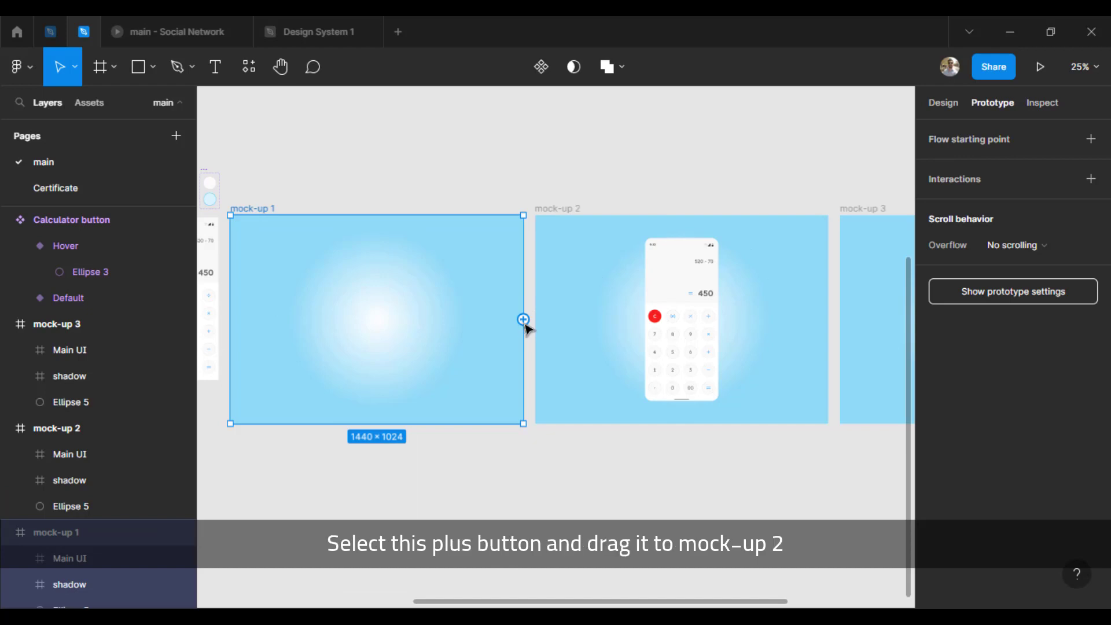
{"action": "left_click_drag", "start_coordinate": [524, 321], "coordinate": [543, 336]}
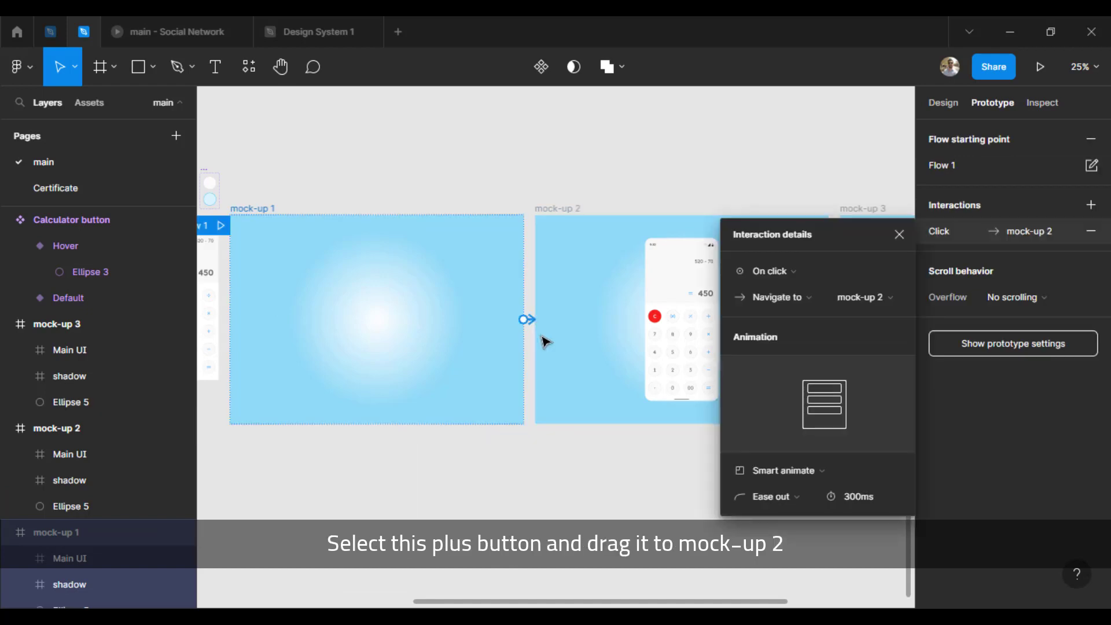
{"action": "left_click", "coordinate": [778, 272]}
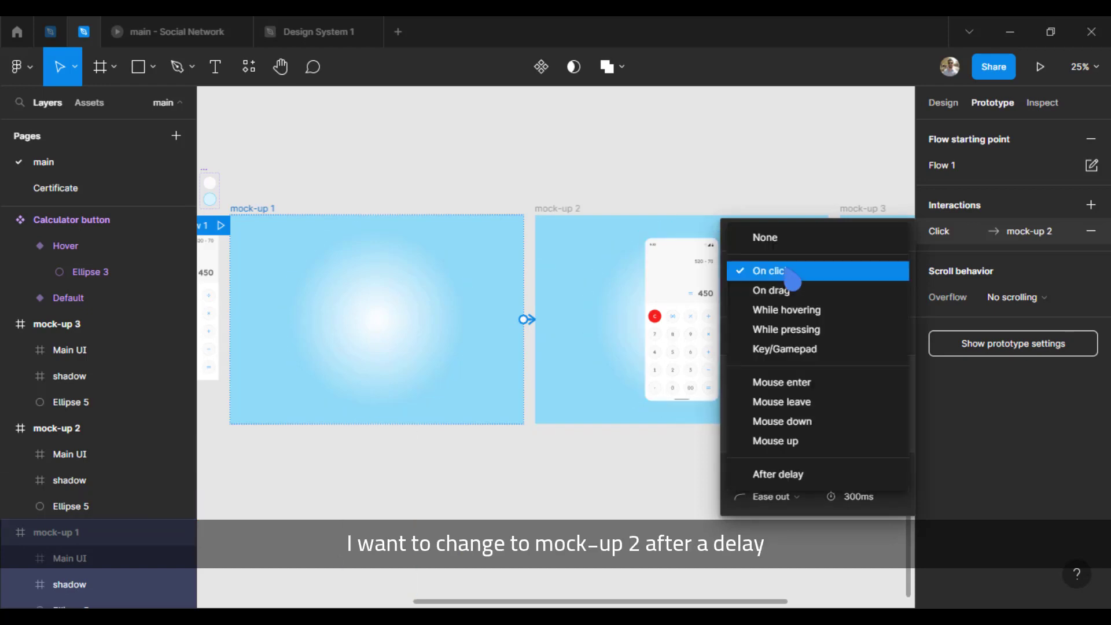
{"action": "left_click", "coordinate": [825, 476]}
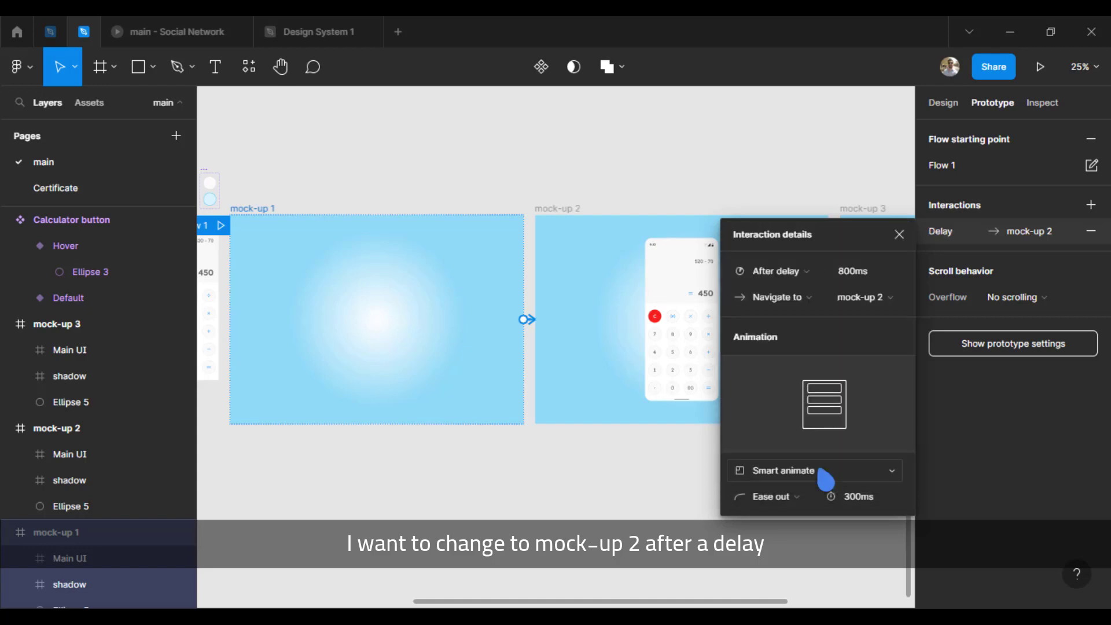
Step: Give the mock-up 1 to mock-up 2 transition ease in and out easing, a 2000 ms delay and an 800 ms duration
{"action": "left_click", "coordinate": [797, 497]}
{"action": "left_click", "coordinate": [804, 395]}
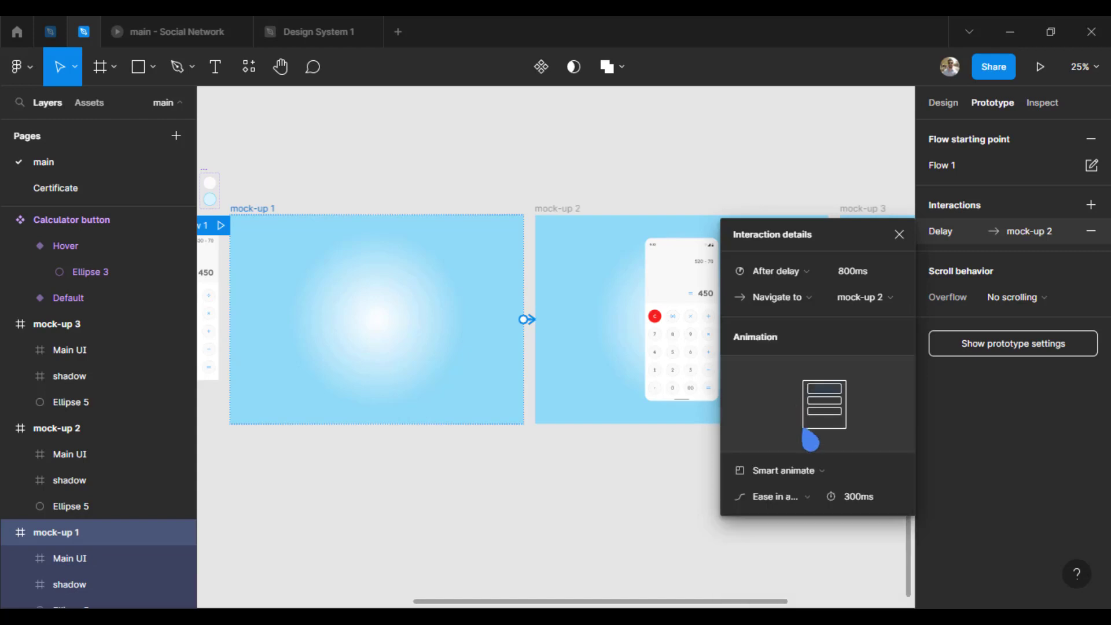
{"action": "left_click", "coordinate": [845, 275]}
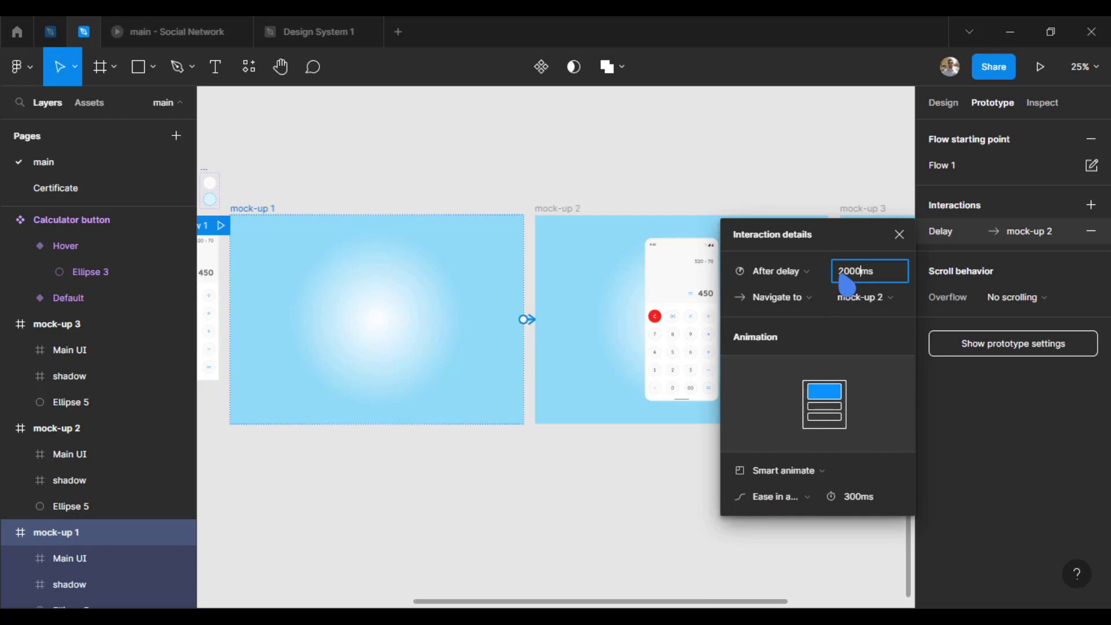
{"action": "type", "text": "2000"}
{"action": "key", "text": "Return"}
{"action": "left_click", "coordinate": [851, 503]}
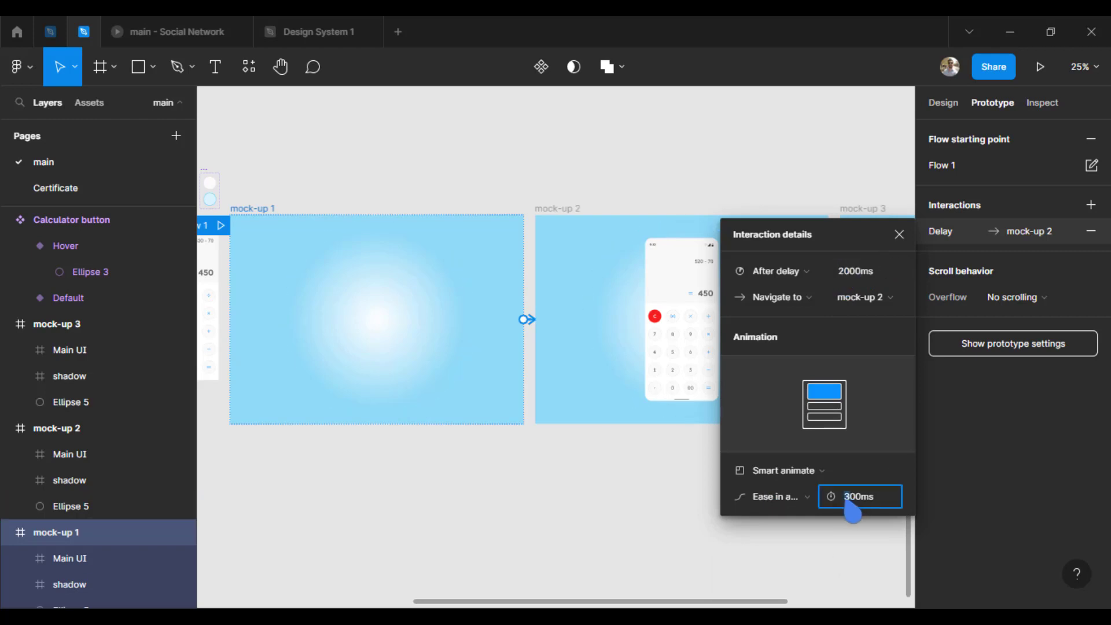
{"action": "key", "text": "Return"}
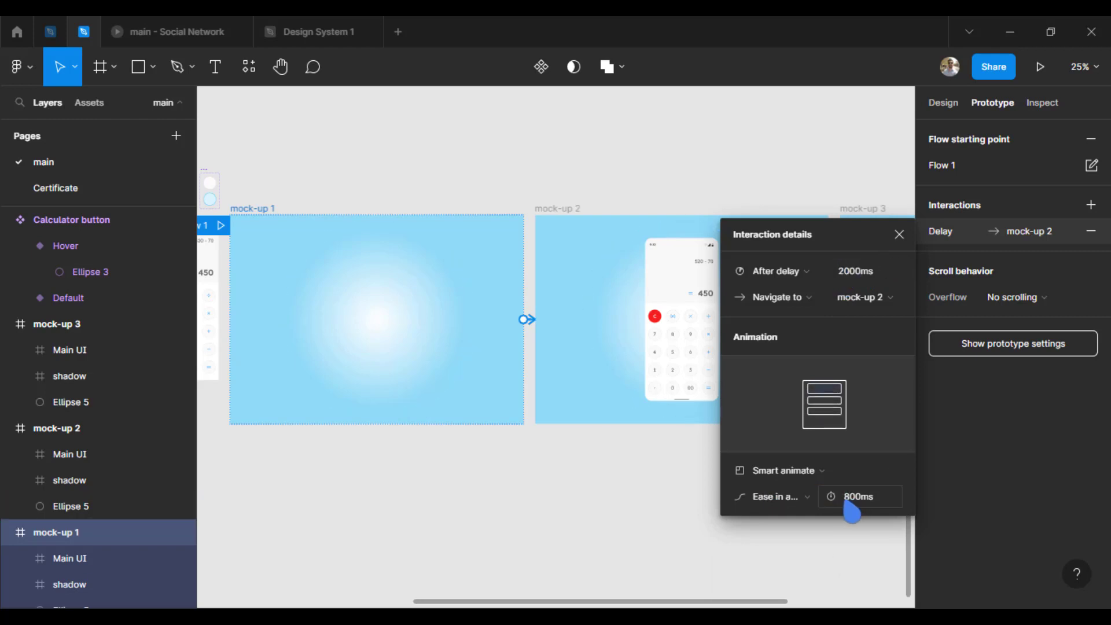
{"action": "left_click", "coordinate": [898, 235]}
Step: Connect mock-up 2 to mock-up 3 in the prototype with an after-delay trigger
{"action": "left_click_drag", "start_coordinate": [762, 178], "coordinate": [461, 178]}
{"action": "left_click", "coordinate": [266, 209]}
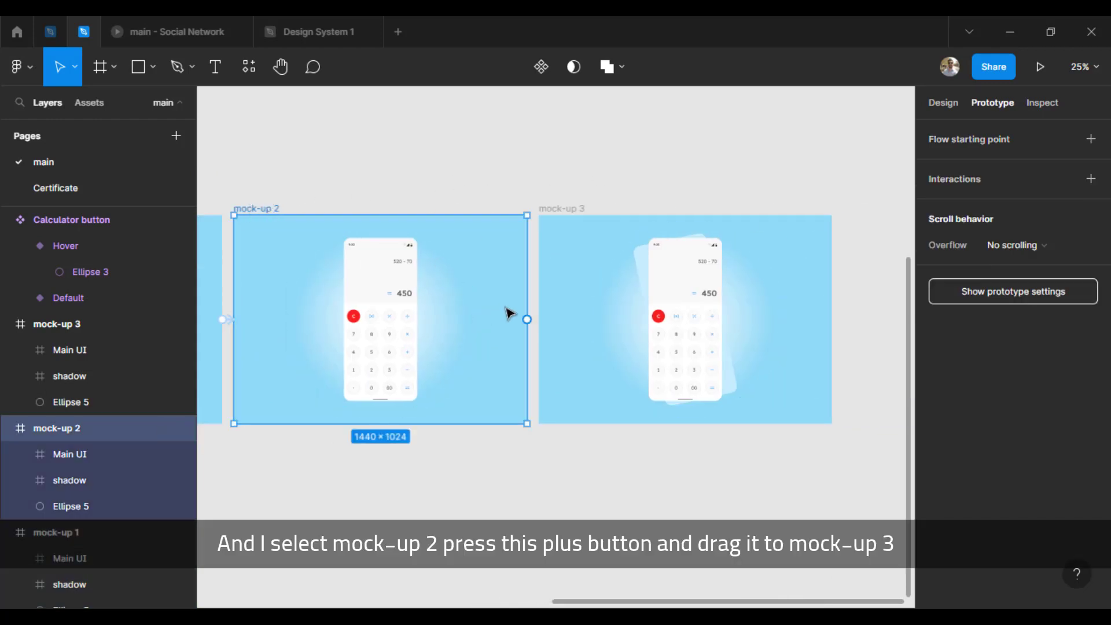
{"action": "mouse_move", "coordinate": [527, 323]}
{"action": "left_click_drag", "start_coordinate": [527, 319], "coordinate": [544, 344]}
{"action": "left_click", "coordinate": [807, 247]}
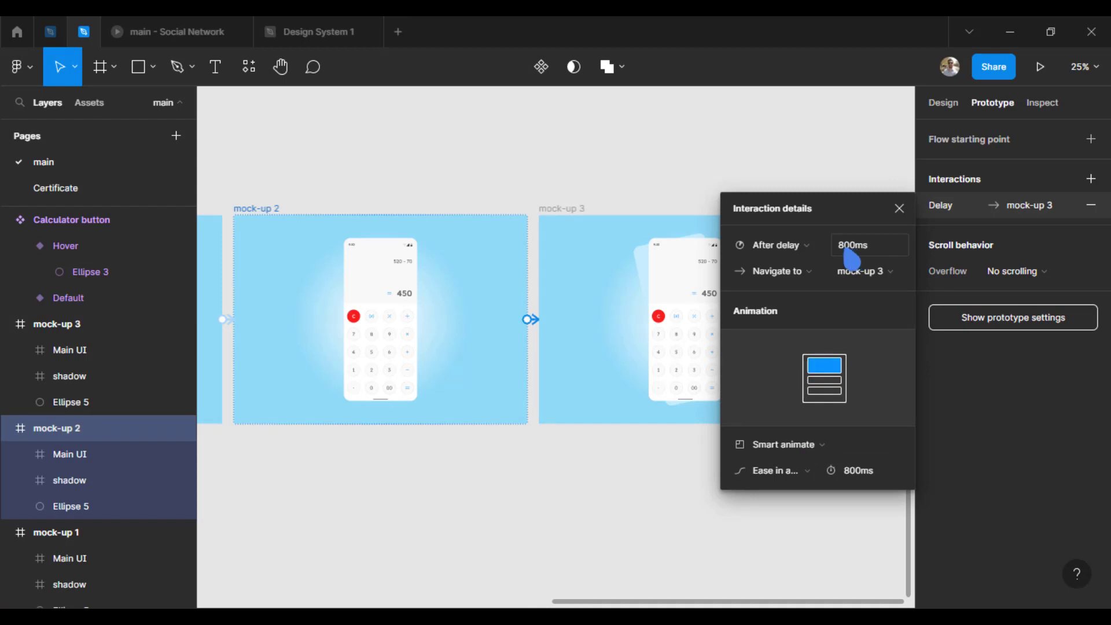
Step: Set the delay of the mock-up 2 to mock-up 3 transition to 500 ms and adjust its animation duration
{"action": "left_click", "coordinate": [845, 250]}
{"action": "type", "text": "500"}
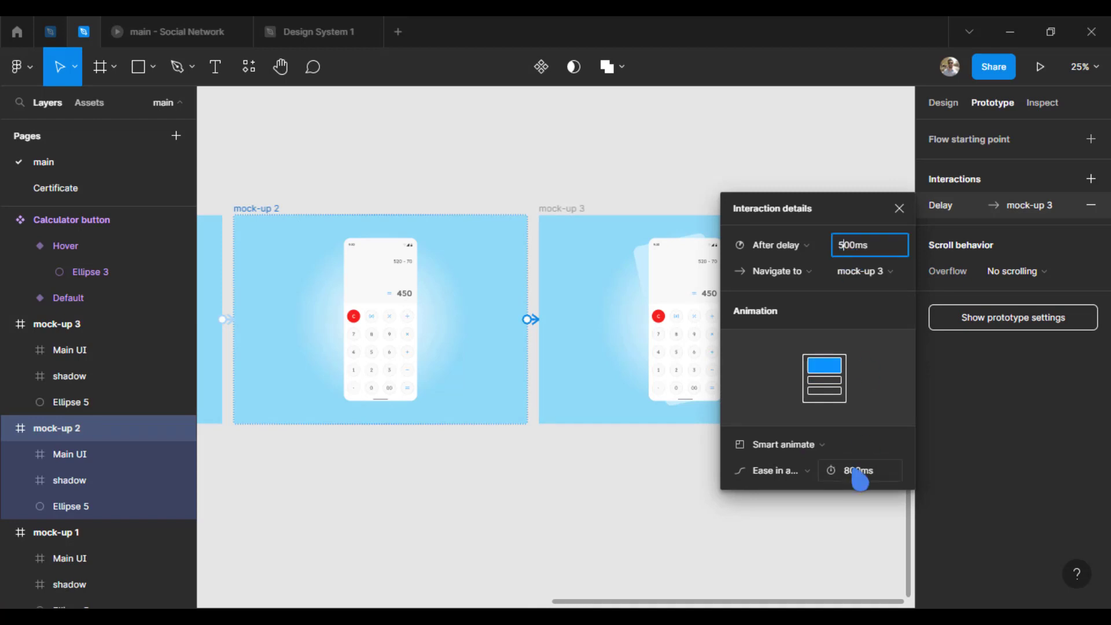
{"action": "left_click", "coordinate": [844, 471]}
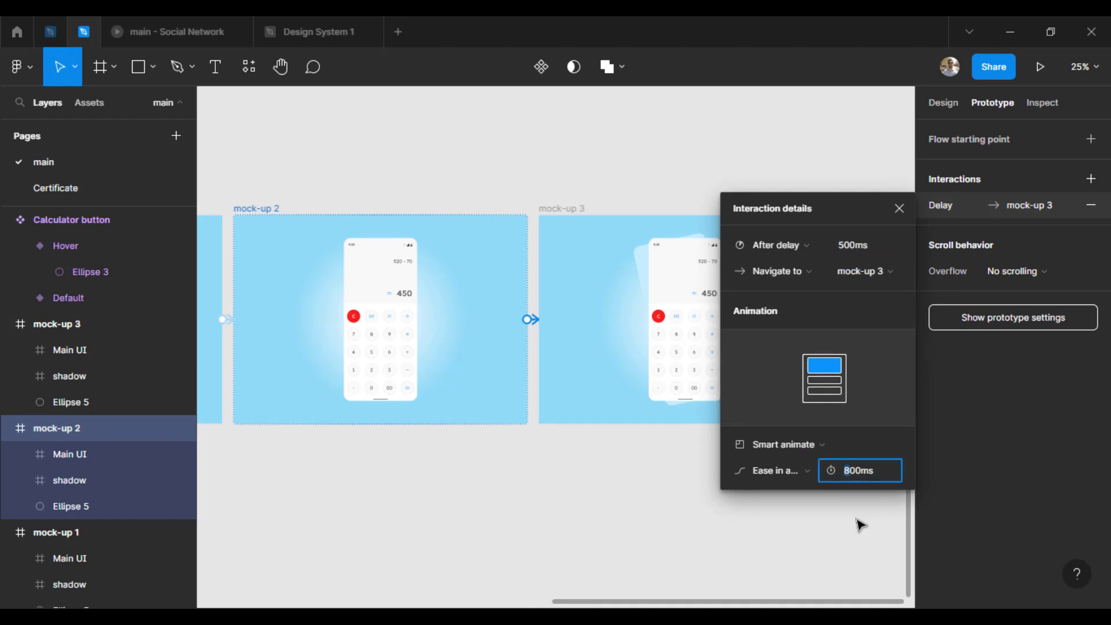
{"action": "key", "text": "Return"}
{"action": "left_click", "coordinate": [899, 208]}
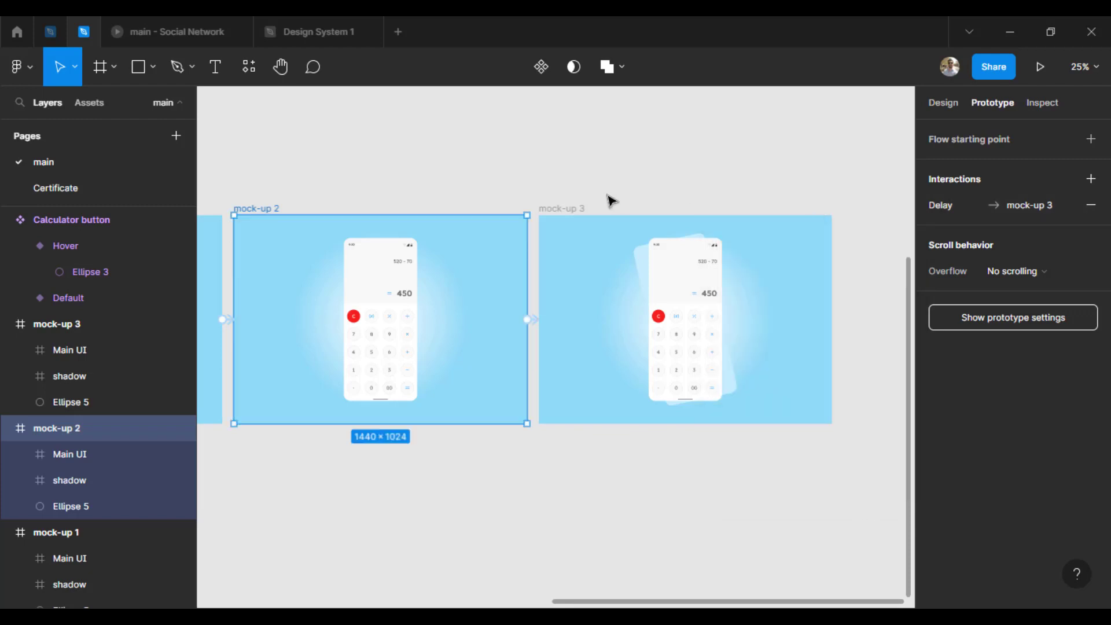
Step: Connect mock-up 3 back to mock-up 2 in the prototype with an after-delay trigger and enter 0 for its delay
{"action": "left_click", "coordinate": [575, 208]}
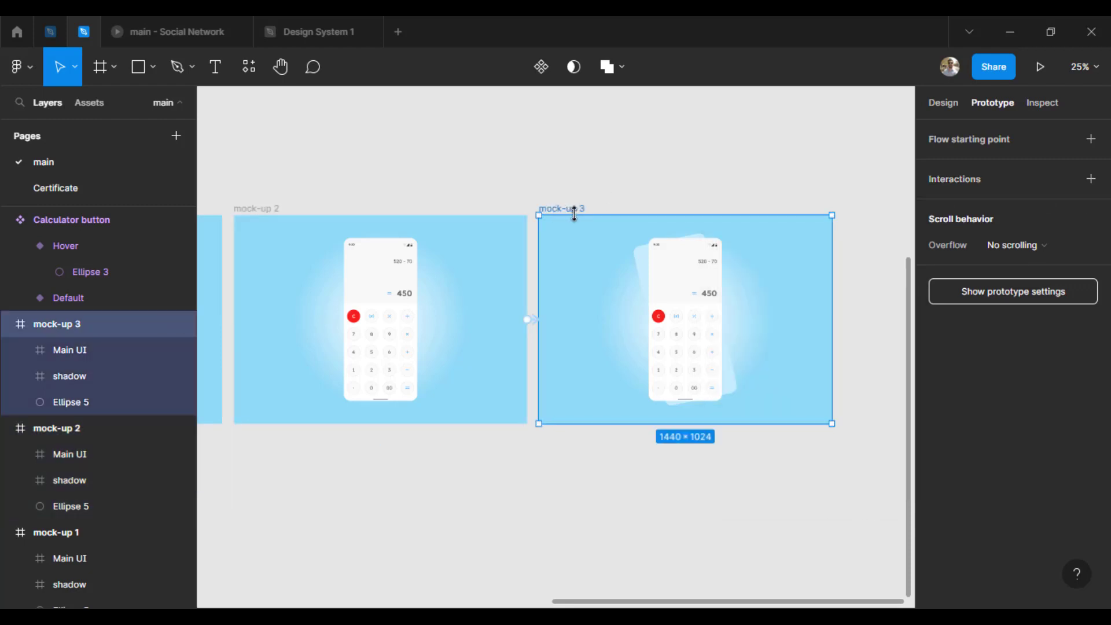
{"action": "left_click_drag", "start_coordinate": [831, 320], "coordinate": [501, 258]}
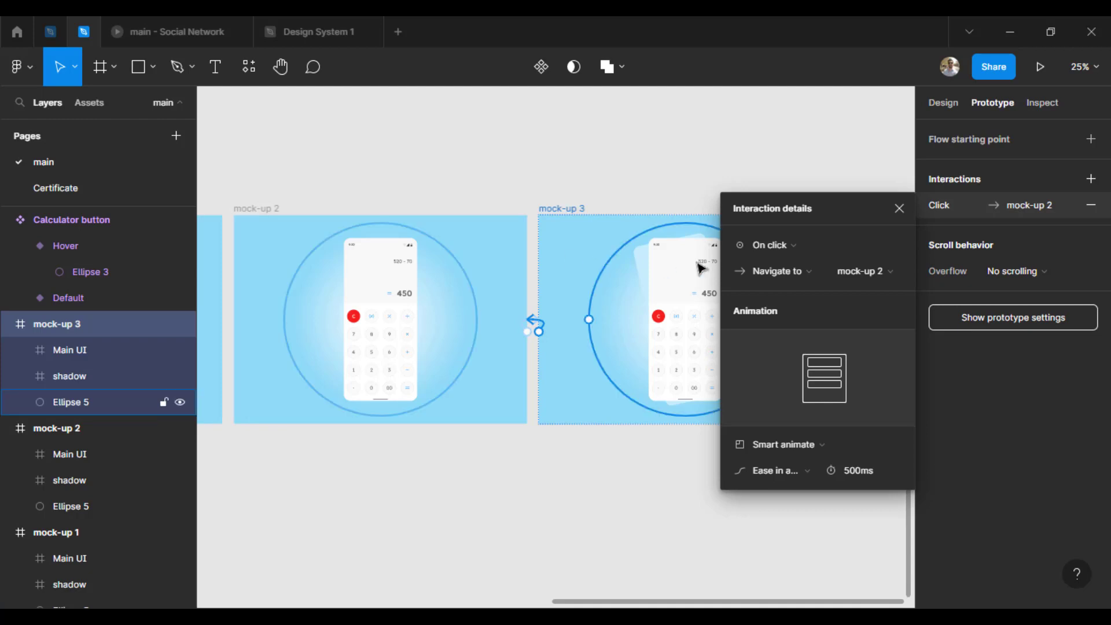
{"action": "left_click", "coordinate": [793, 255]}
{"action": "left_click", "coordinate": [804, 444]}
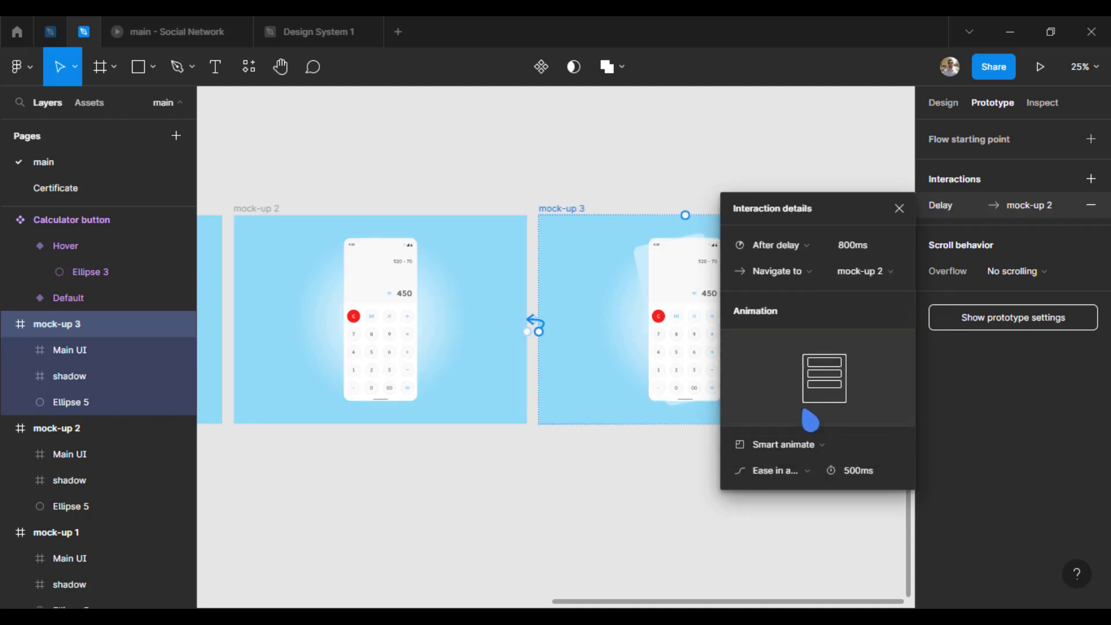
{"action": "left_click", "coordinate": [853, 253]}
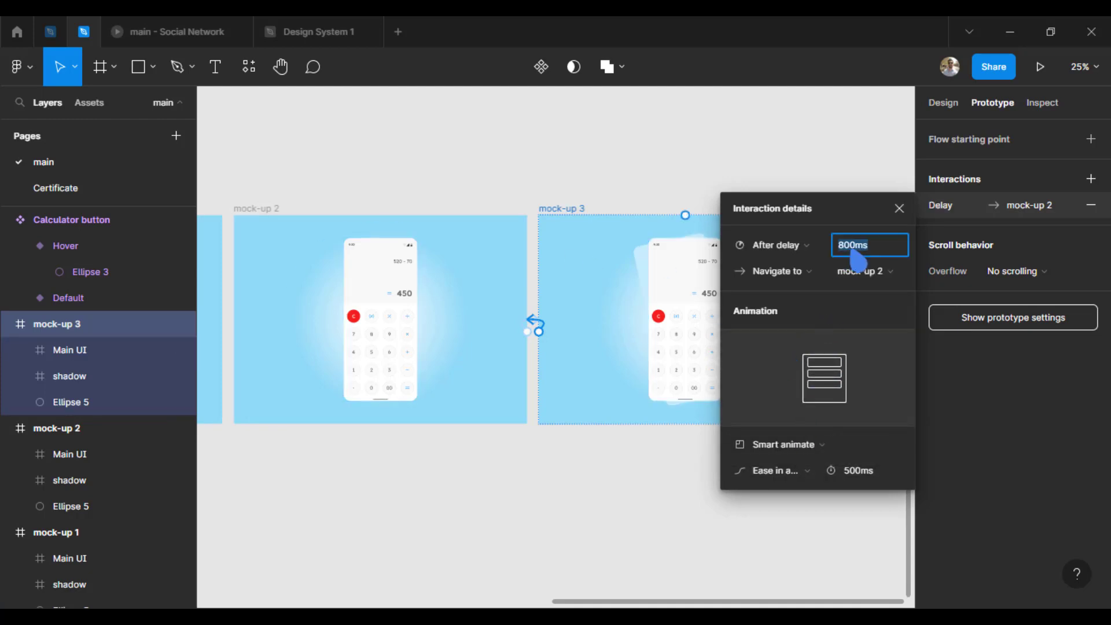
{"action": "type", "text": "0"}
{"action": "key", "text": "Return"}
{"action": "left_click", "coordinate": [898, 208]}
{"action": "left_click", "coordinate": [539, 167]}
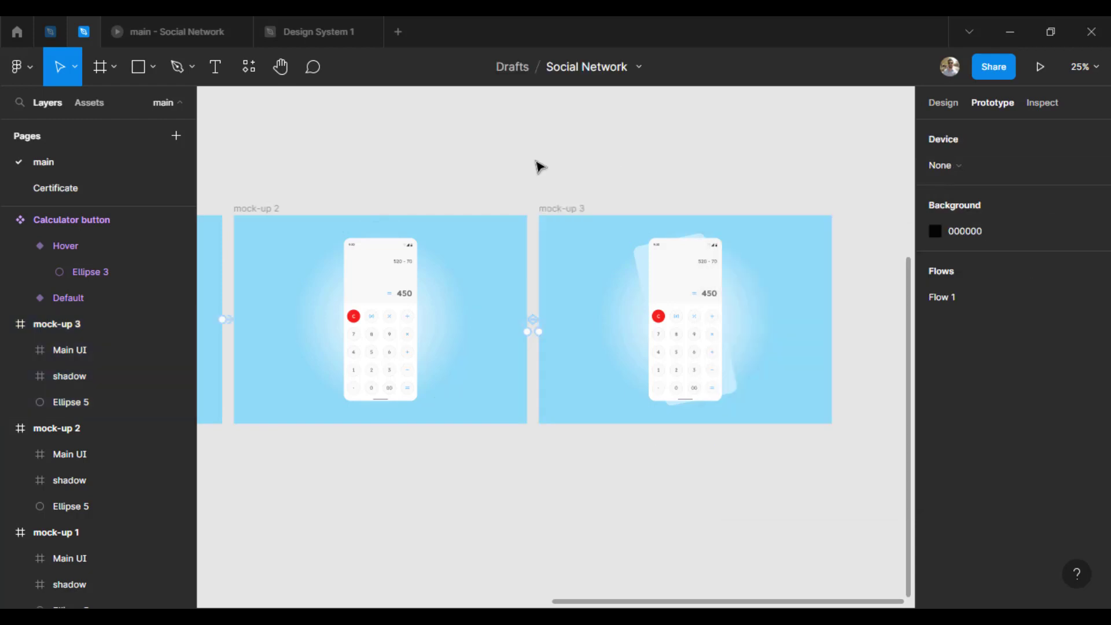
Step: Play Flow 1 from mock-up 1 in full screen to check the looping shadow animation, and return to the design file
{"action": "left_click_drag", "start_coordinate": [406, 172], "coordinate": [763, 173]}
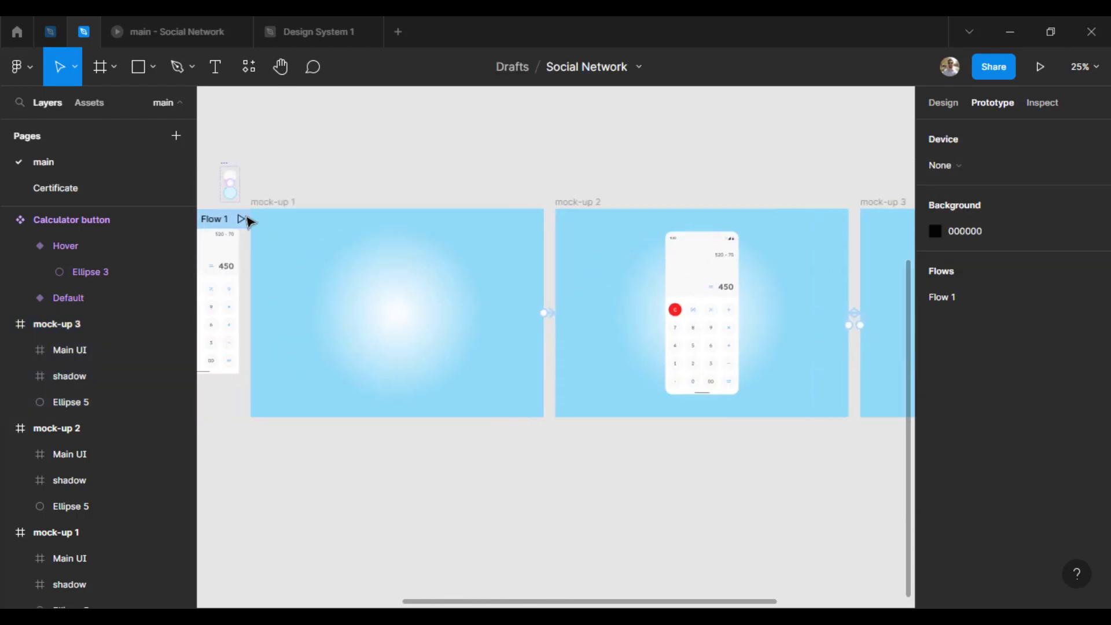
{"action": "left_click", "coordinate": [248, 221]}
{"action": "left_click", "coordinate": [1091, 66]}
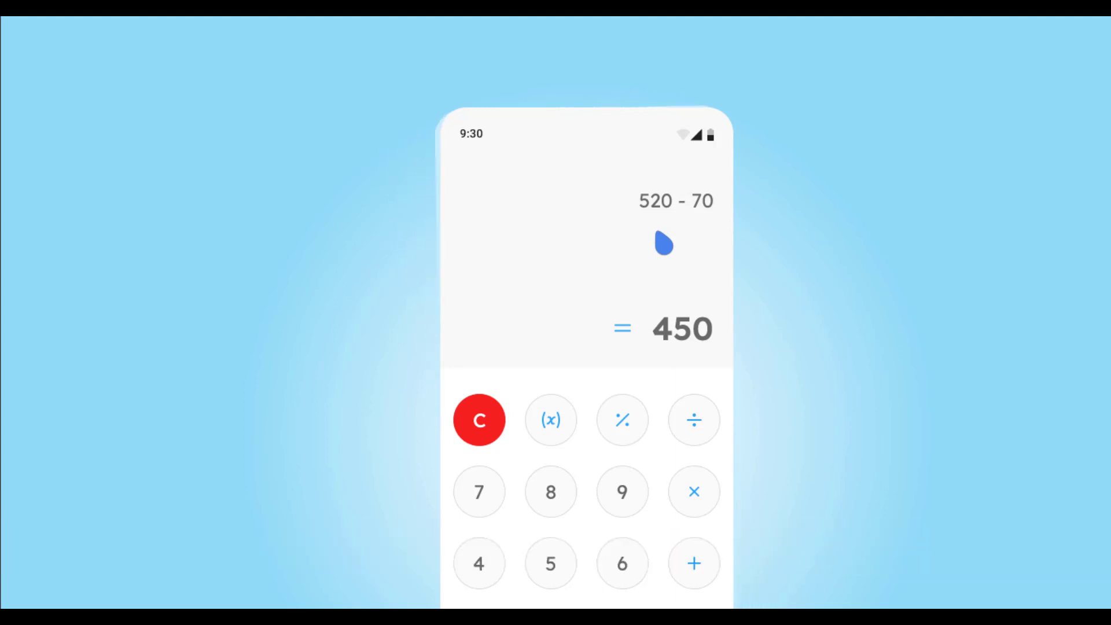
{"action": "key", "text": "Escape"}
{"action": "left_click", "coordinate": [85, 32]}
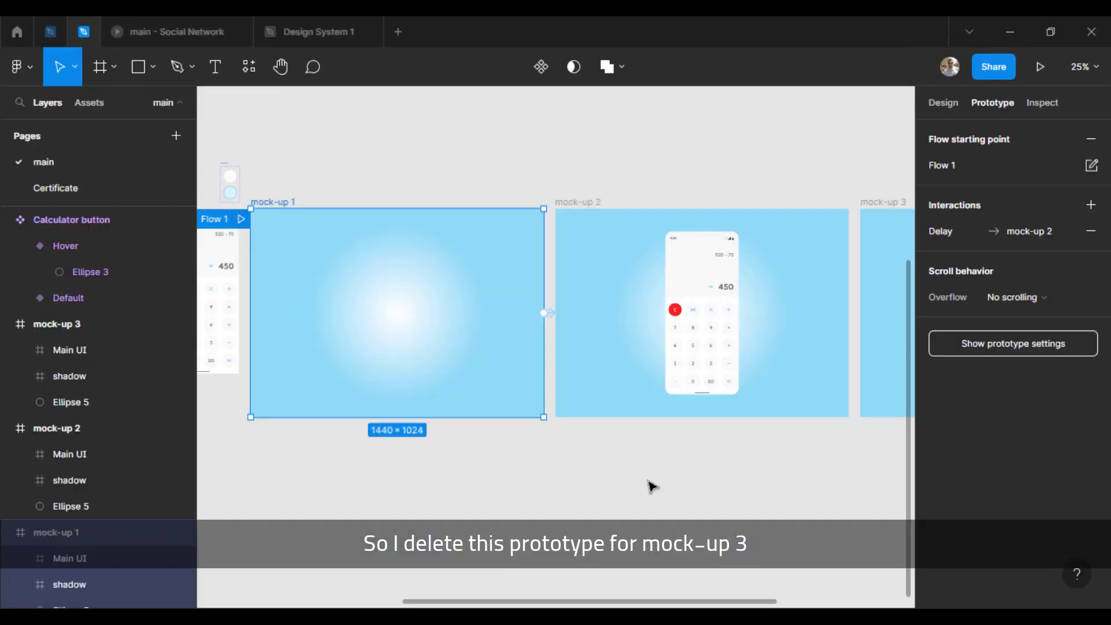
Step: Delete the prototype connection from mock-up 3 back to mock-up 2
{"action": "left_click", "coordinate": [652, 488]}
{"action": "left_click_drag", "start_coordinate": [714, 475], "coordinate": [336, 477]}
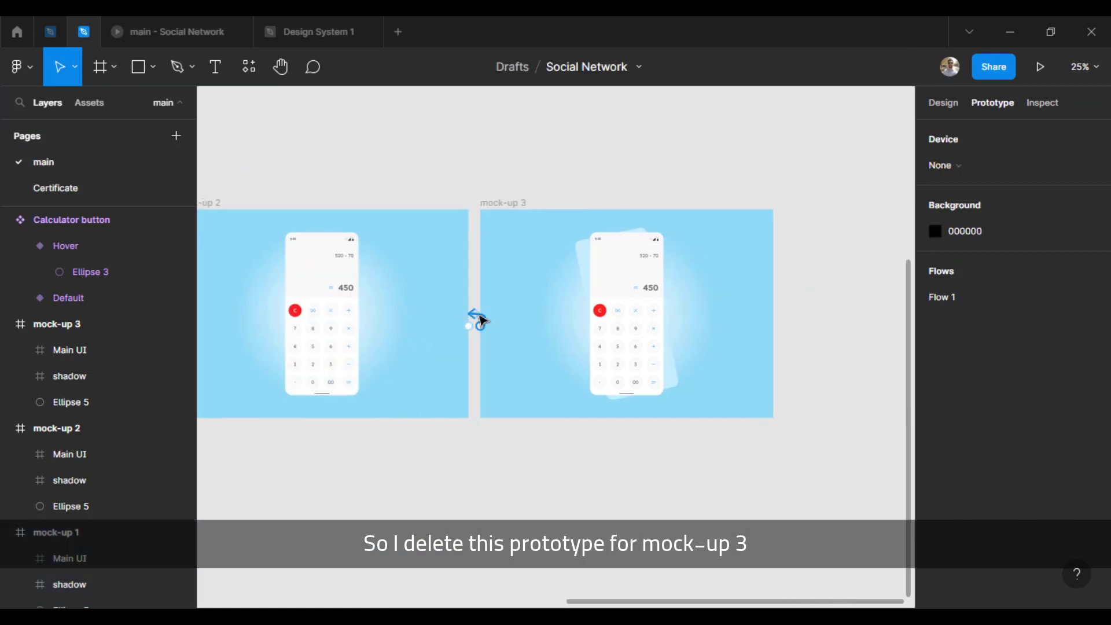
{"action": "left_click", "coordinate": [480, 320]}
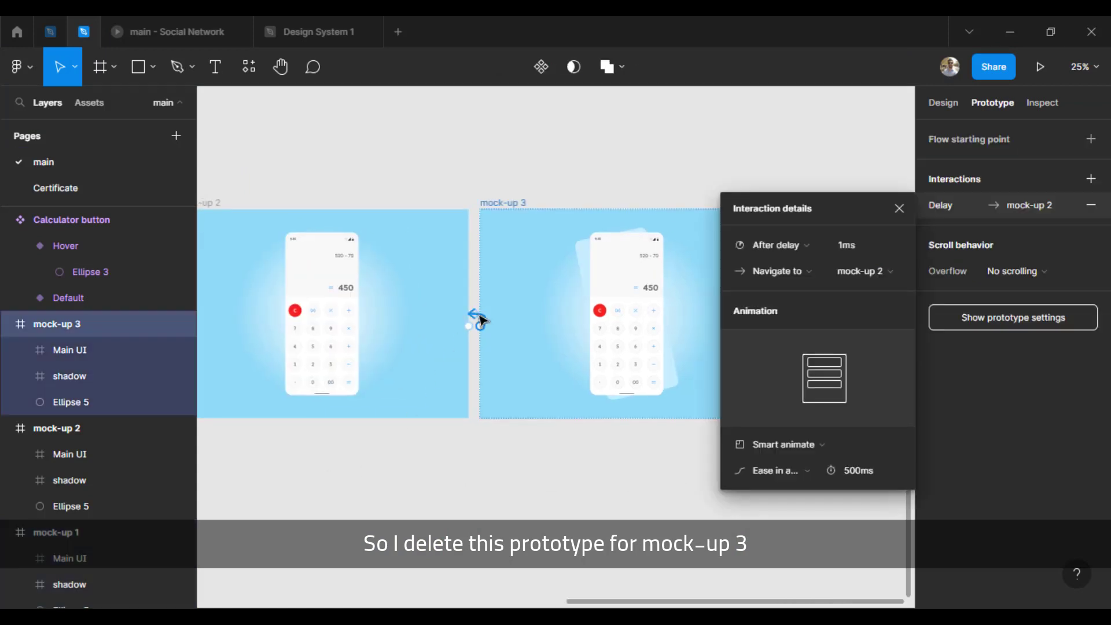
{"action": "key", "text": "Delete"}
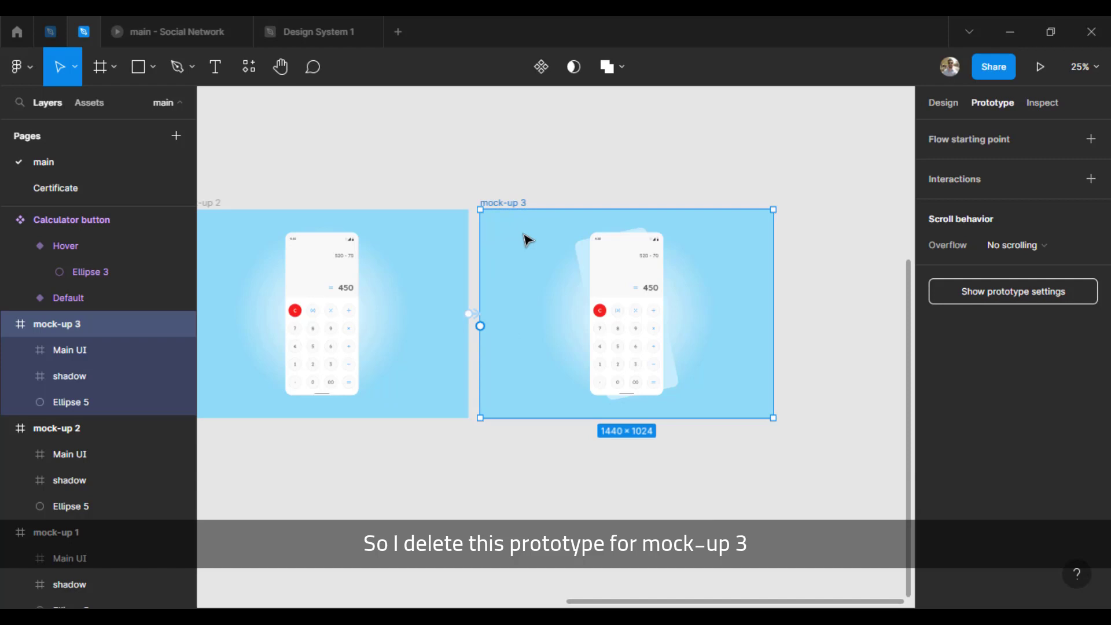
{"action": "left_click", "coordinate": [611, 179]}
Step: Duplicate the mock-up 3 frame as mock-up 4, placed directly to the right of mock-up 3
{"action": "left_click_drag", "start_coordinate": [698, 167], "coordinate": [566, 169]}
{"action": "left_click_drag", "start_coordinate": [340, 195], "coordinate": [478, 193]}
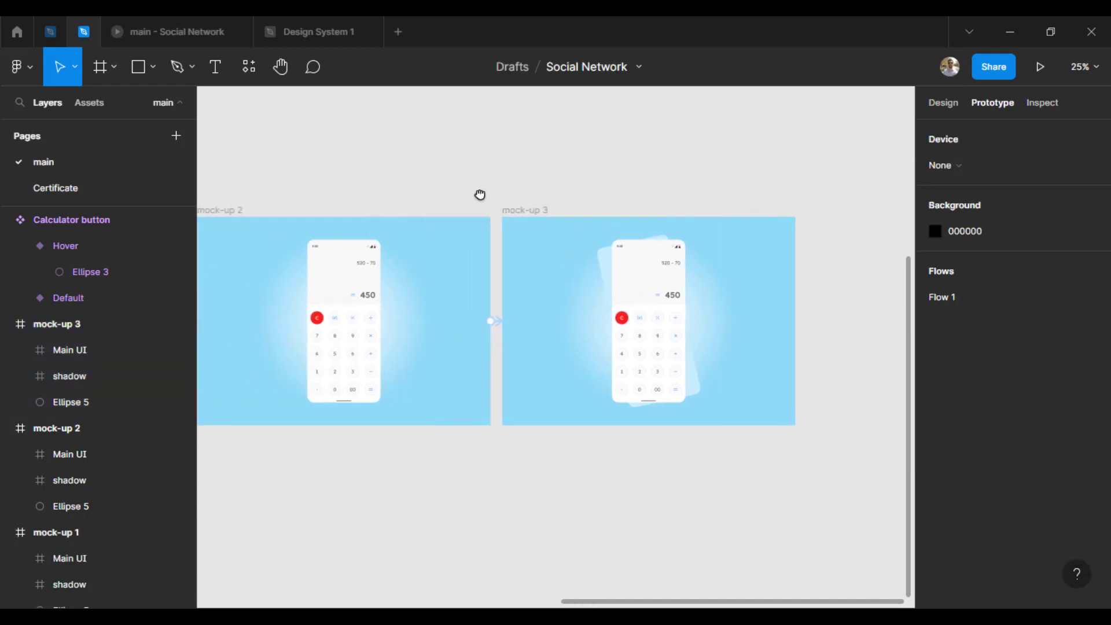
{"action": "left_click", "coordinate": [234, 212]}
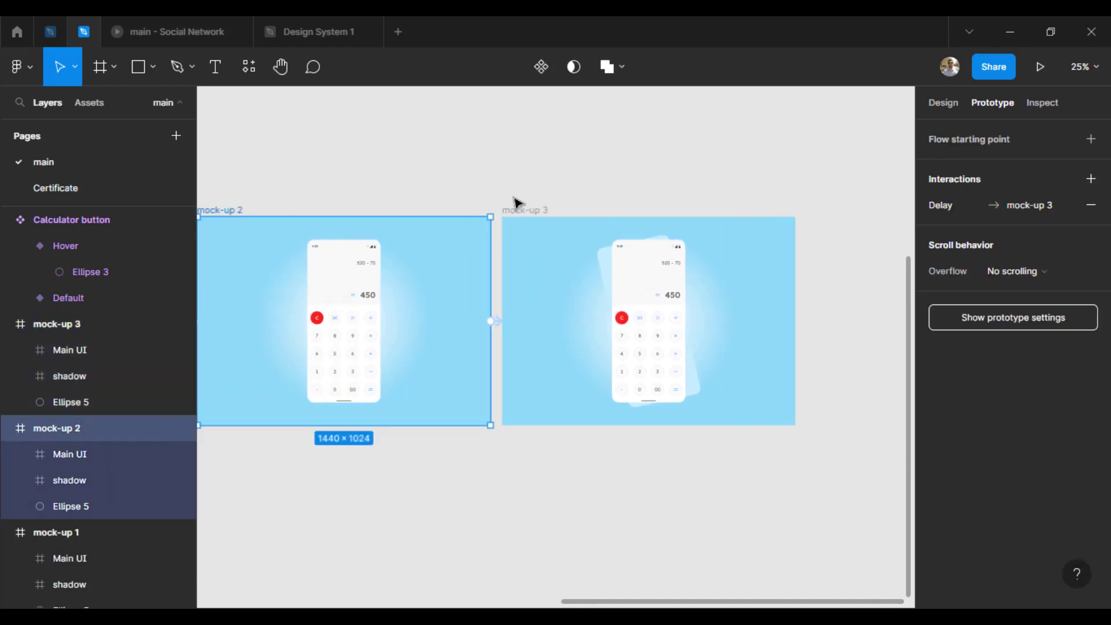
{"action": "left_click", "coordinate": [527, 210]}
{"action": "left_click_drag", "start_coordinate": [602, 225], "coordinate": [825, 220]}
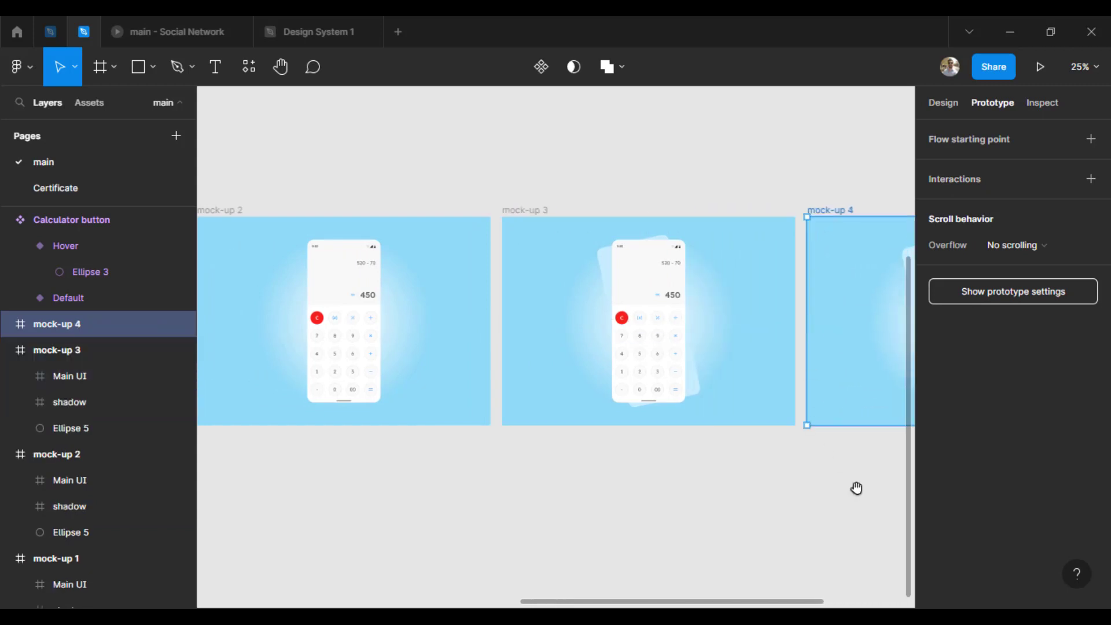
{"action": "left_click_drag", "start_coordinate": [856, 488], "coordinate": [567, 498]}
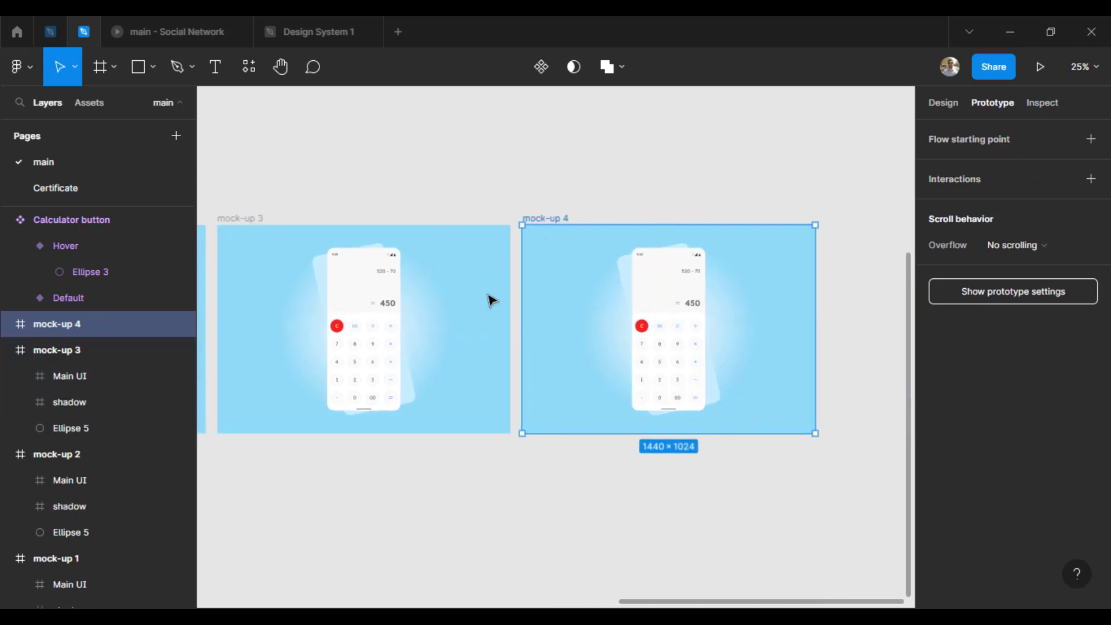
Step: Set the rotation of the shadow frame in mock-up 4 to 0°
{"action": "left_click", "coordinate": [617, 324]}
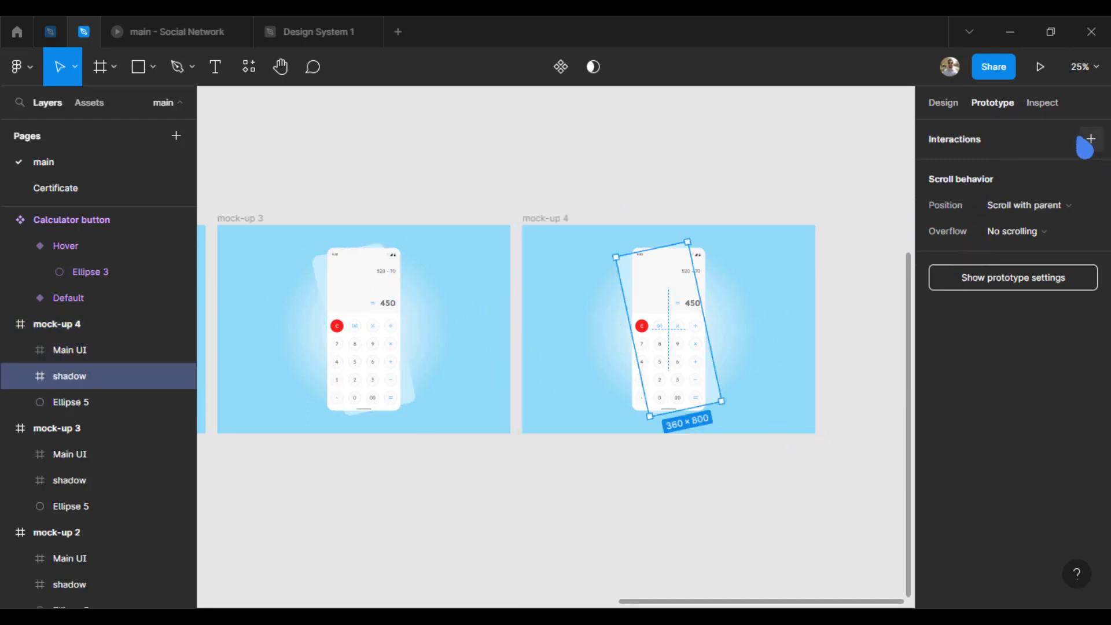
{"action": "left_click", "coordinate": [946, 104]}
{"action": "left_click", "coordinate": [976, 255]}
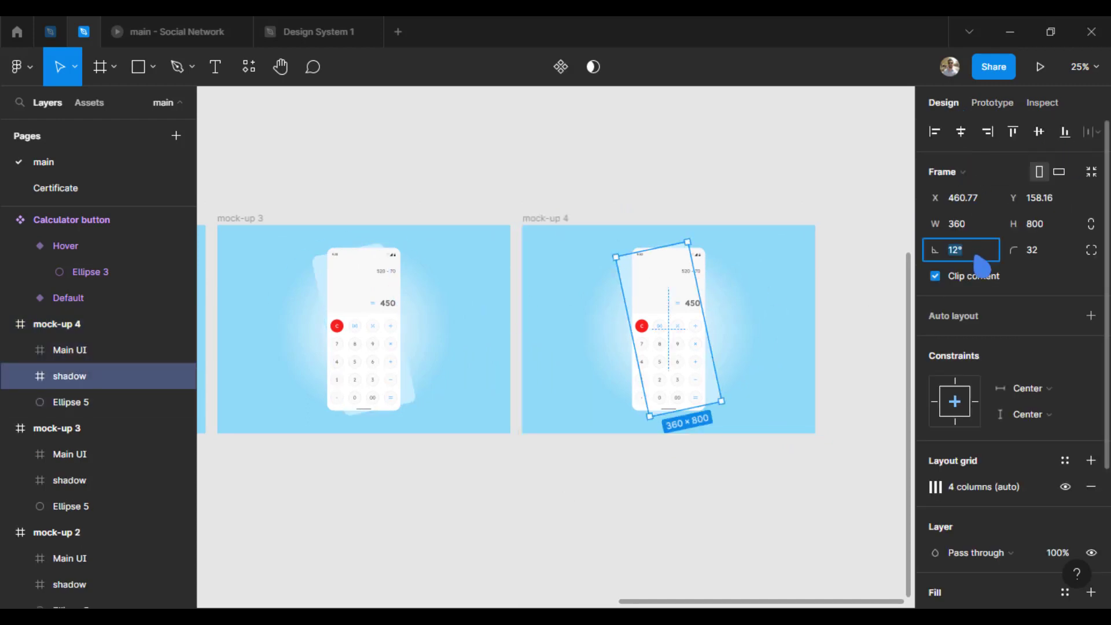
{"action": "type", "text": "0"}
{"action": "key", "text": "Return"}
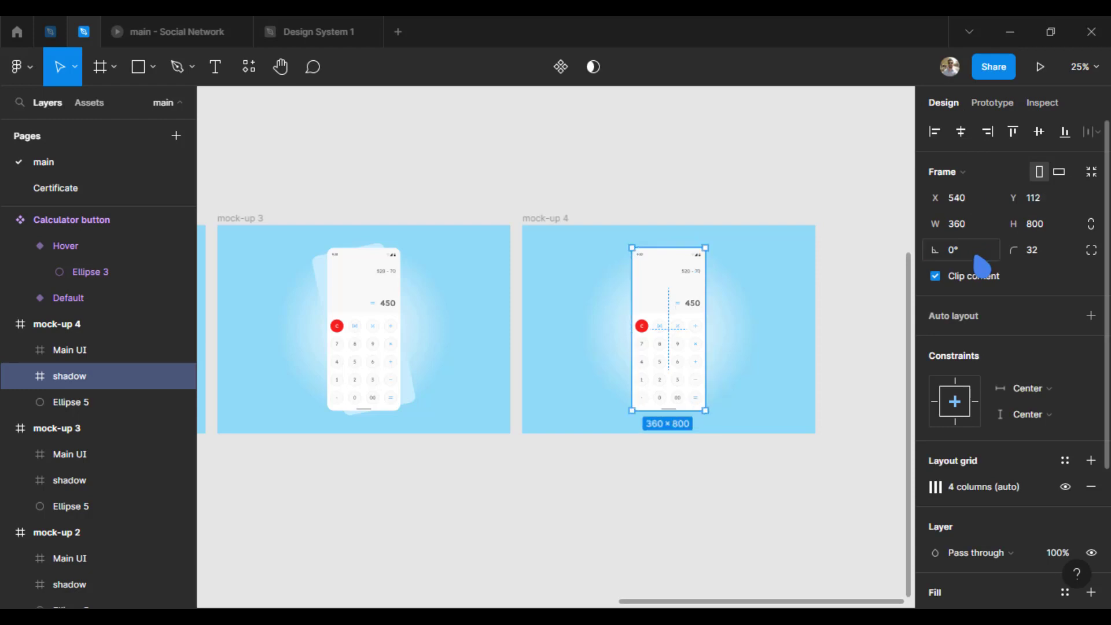
Step: Connect mock-up 3 to mock-up 4 in the prototype with an after-delay trigger and enter 0 for its delay
{"action": "left_click", "coordinate": [232, 220]}
{"action": "left_click", "coordinate": [992, 103]}
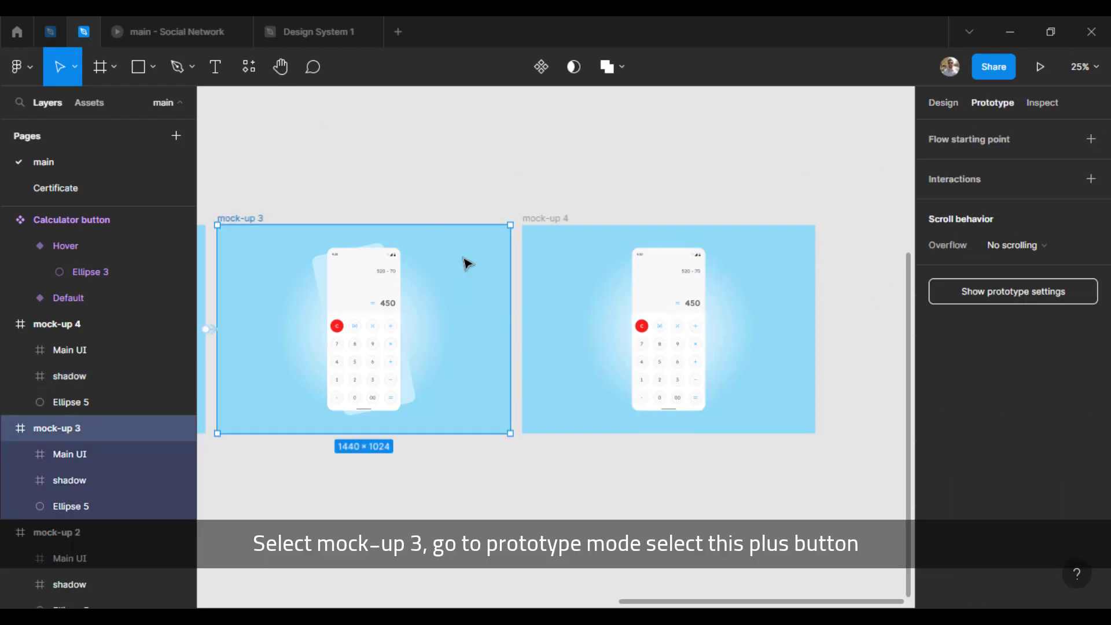
{"action": "left_click_drag", "start_coordinate": [510, 329], "coordinate": [533, 356]}
{"action": "left_click", "coordinate": [804, 245]}
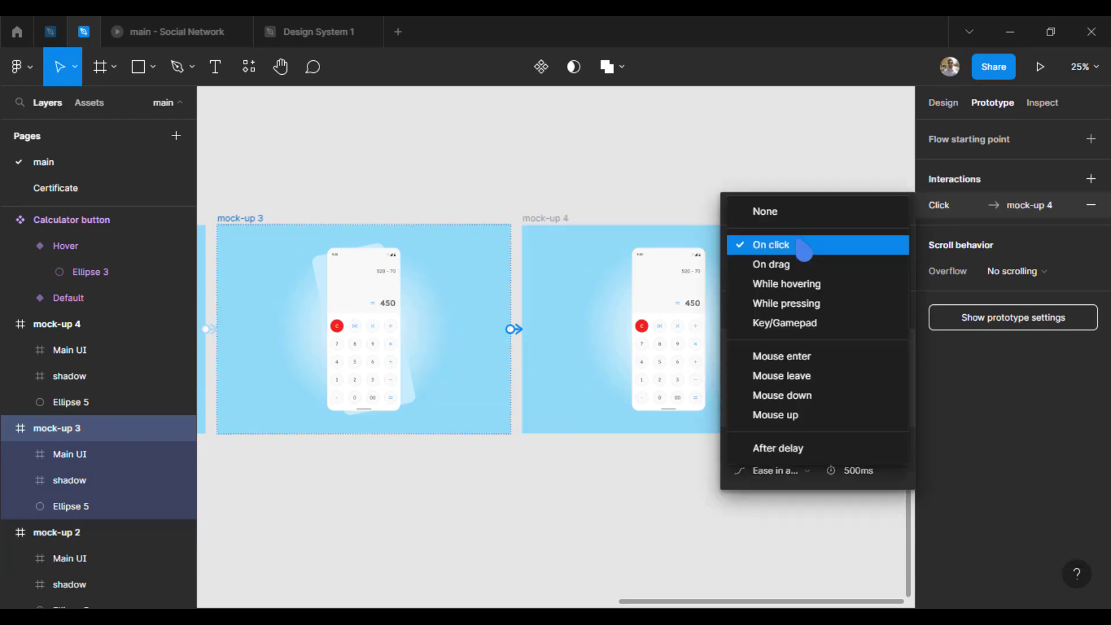
{"action": "left_click", "coordinate": [819, 447]}
{"action": "left_click", "coordinate": [854, 254]}
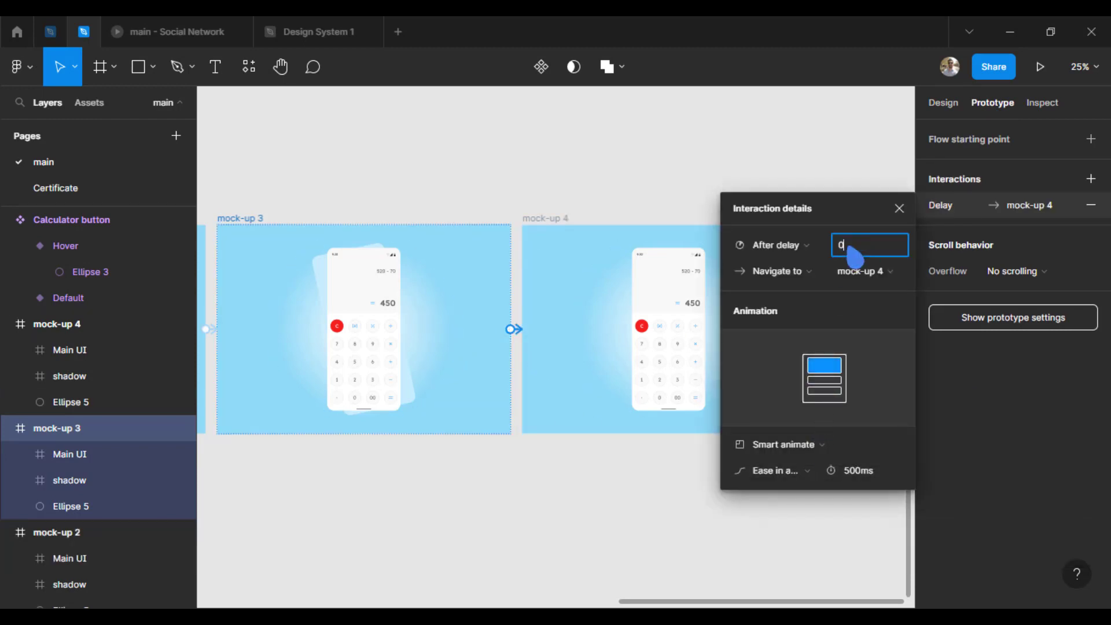
{"action": "key", "text": "Return"}
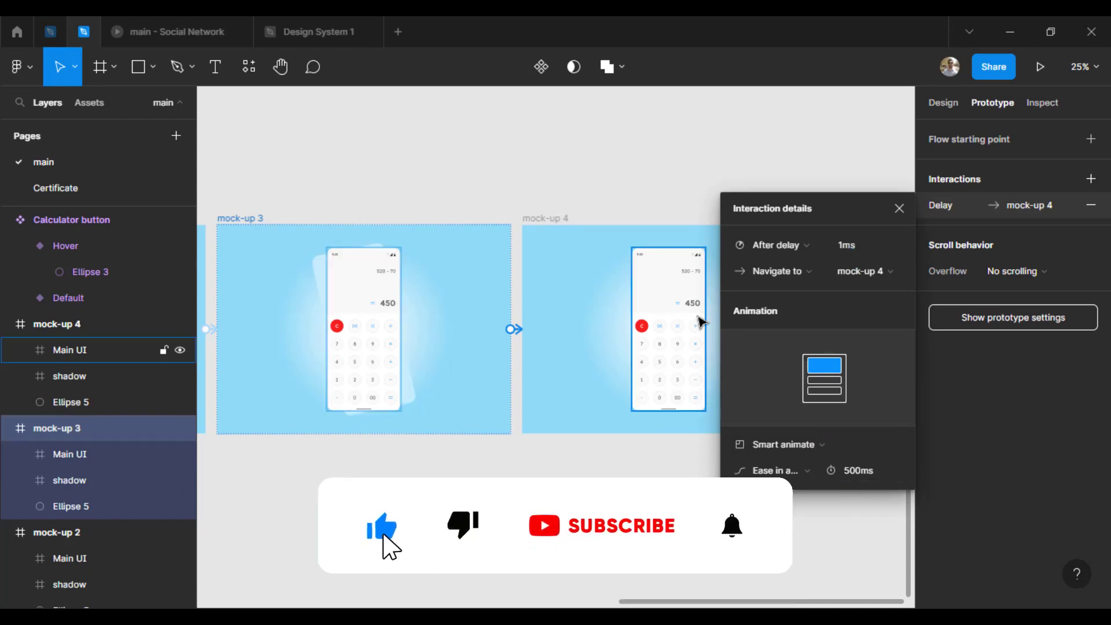
{"action": "left_click", "coordinate": [899, 208]}
{"action": "left_click", "coordinate": [644, 173]}
Step: Play Flow 1 in full screen with the frame scaled to fit the display, and restart it to watch the animation again
{"action": "scroll", "coordinate": [715, 169], "scroll_direction": "left", "scroll_amount": 10}
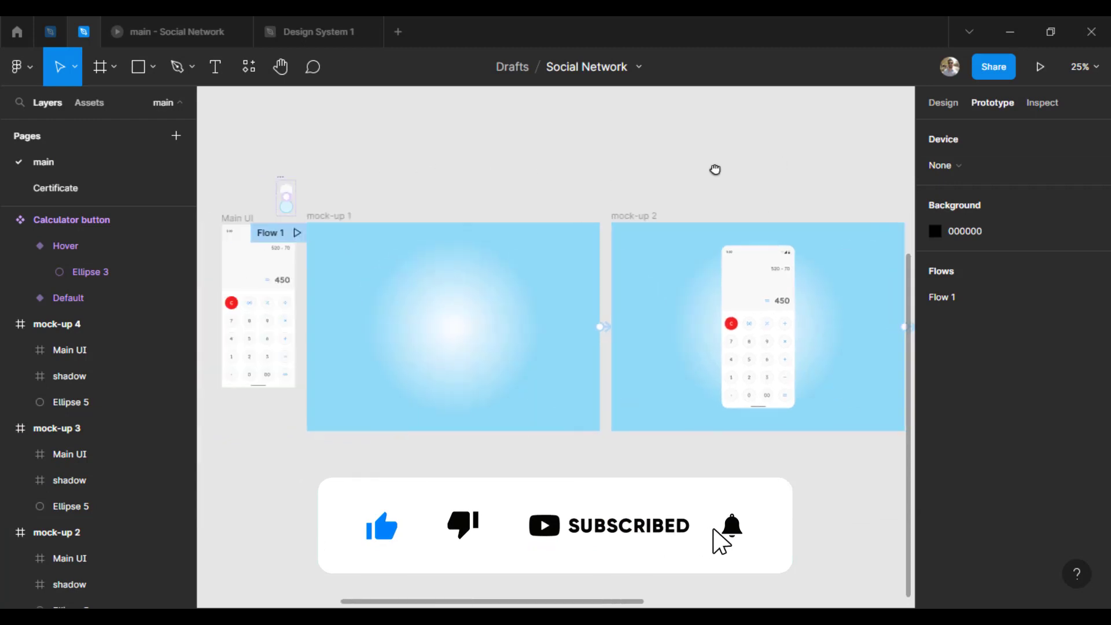
{"action": "left_click", "coordinate": [296, 232]}
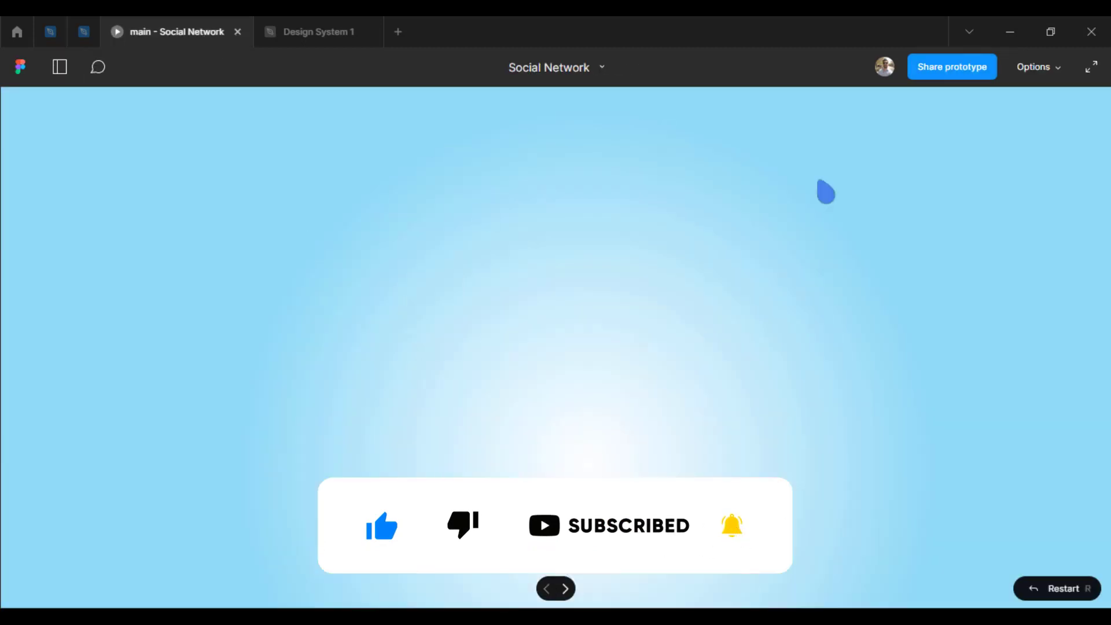
{"action": "left_click", "coordinate": [1091, 66]}
{"action": "left_click", "coordinate": [1045, 34]}
{"action": "left_click", "coordinate": [1016, 99]}
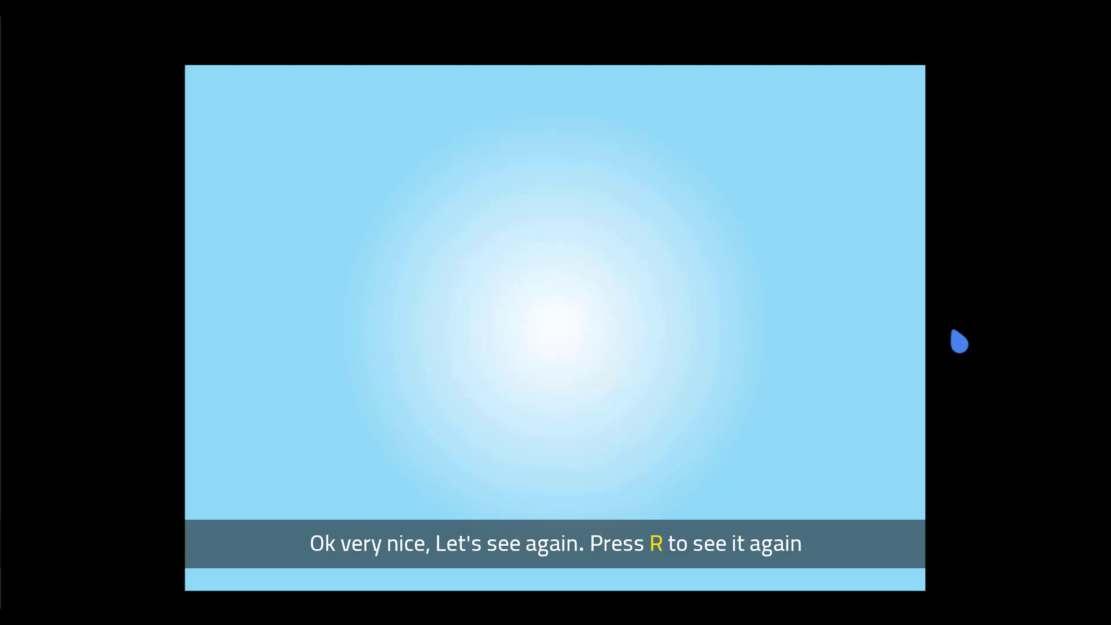
{"action": "key", "text": "r"}
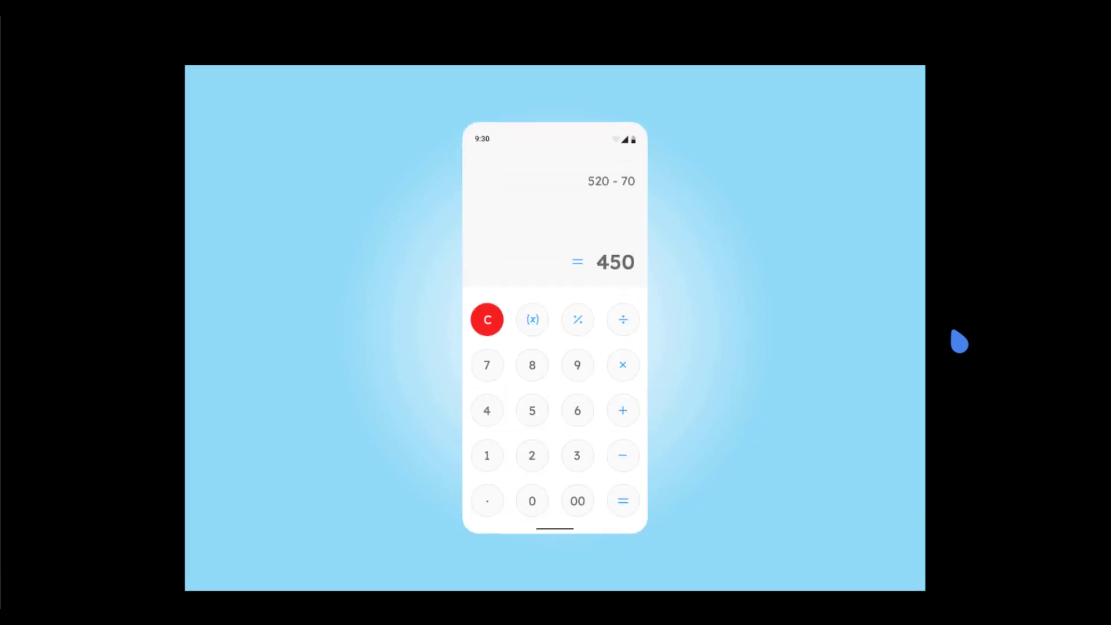